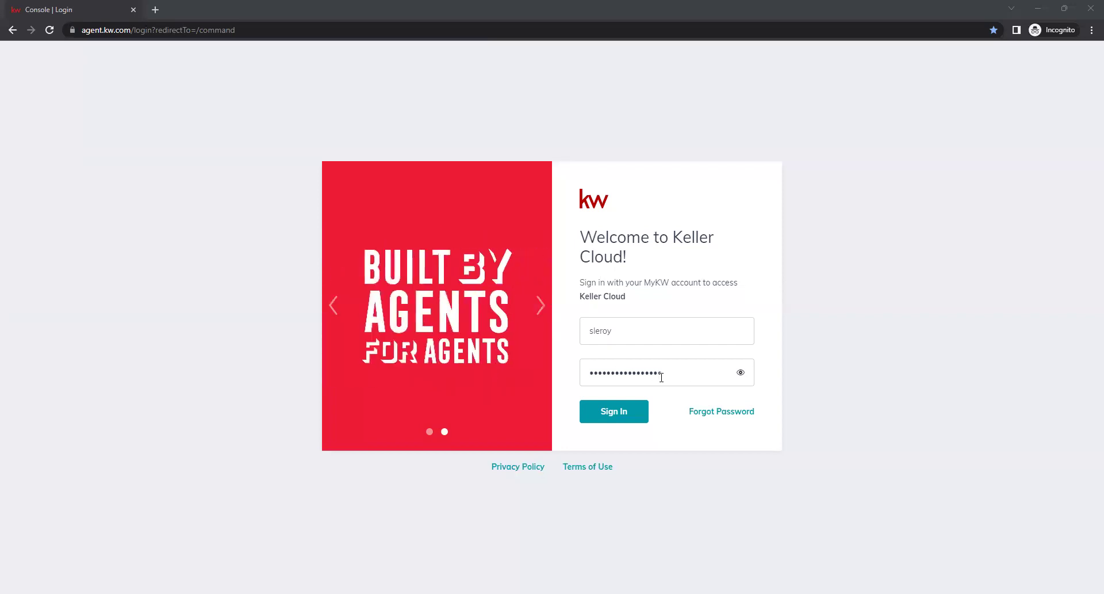
Sign in to Keller Cloud and open the Marketing Profile page of the Connect settings.
click(612, 418)
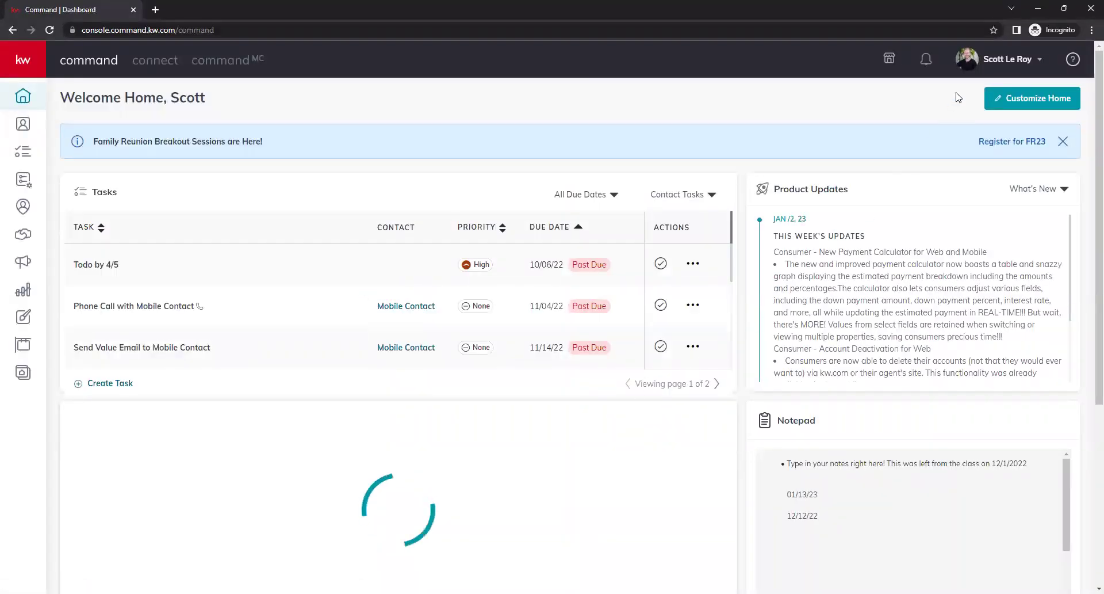
click(1002, 70)
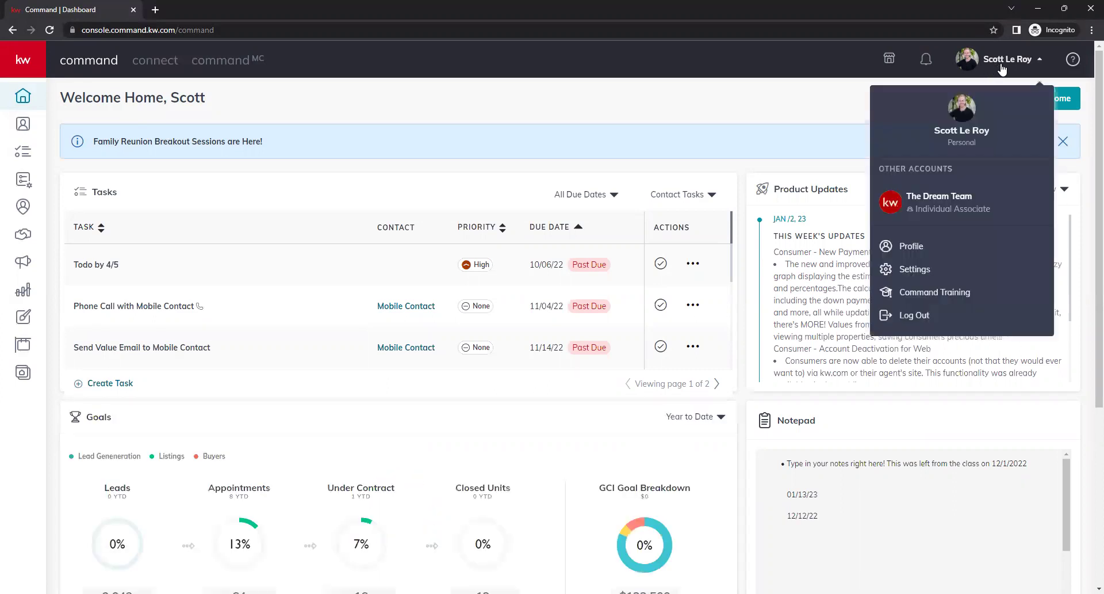
click(915, 271)
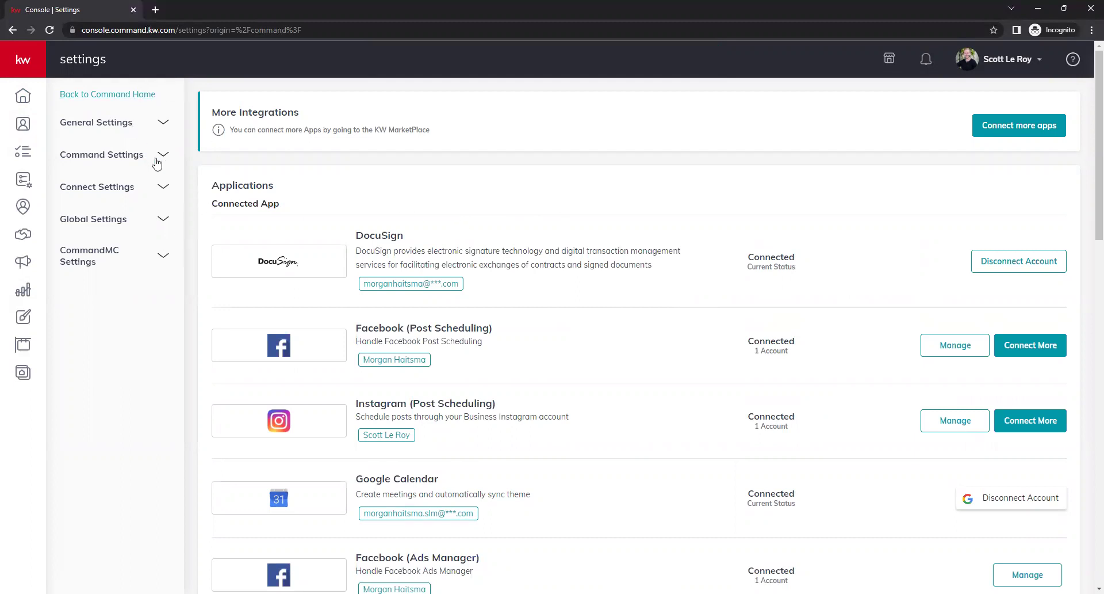
click(165, 187)
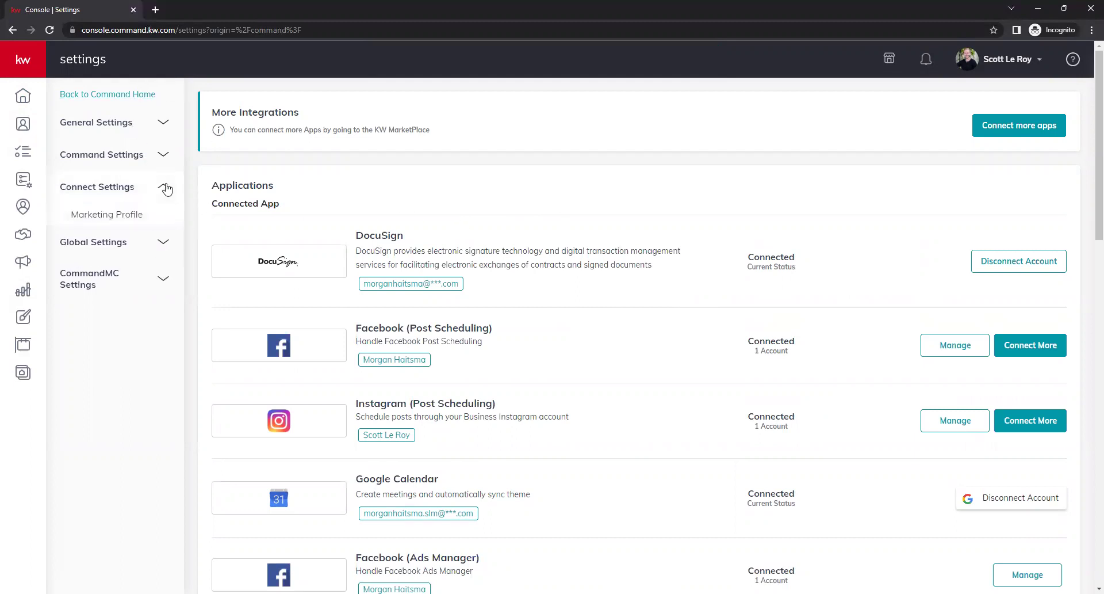
click(105, 216)
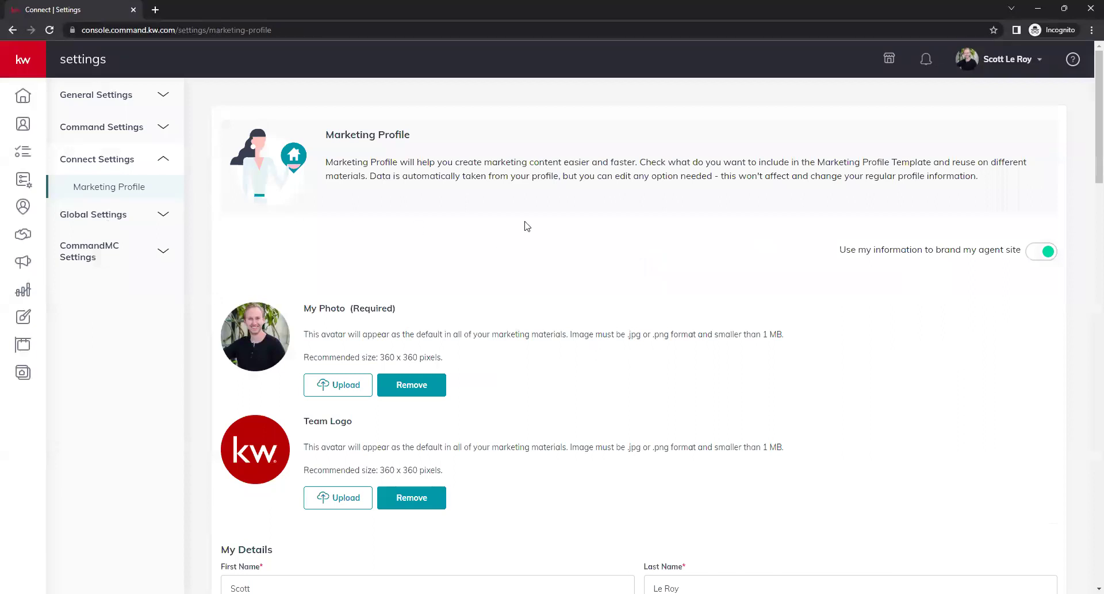
Review the photo and team logo requirements and the license, team, job title and slogan fields in the marketing profile.
scroll(666, 262, down, 1)
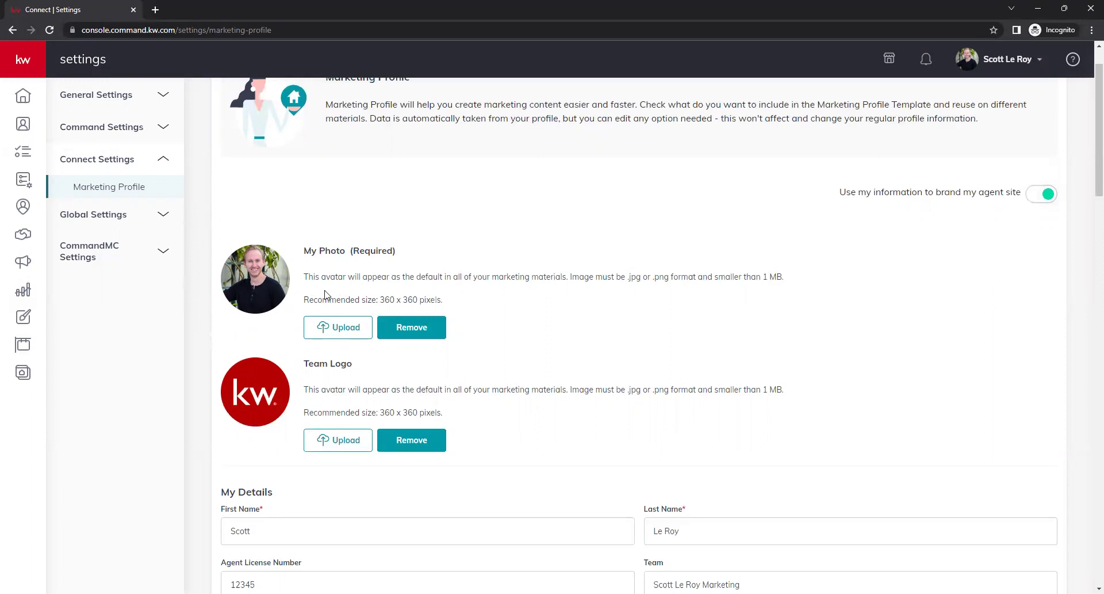
scroll(539, 191, down, 1)
scroll(538, 191, down, 2)
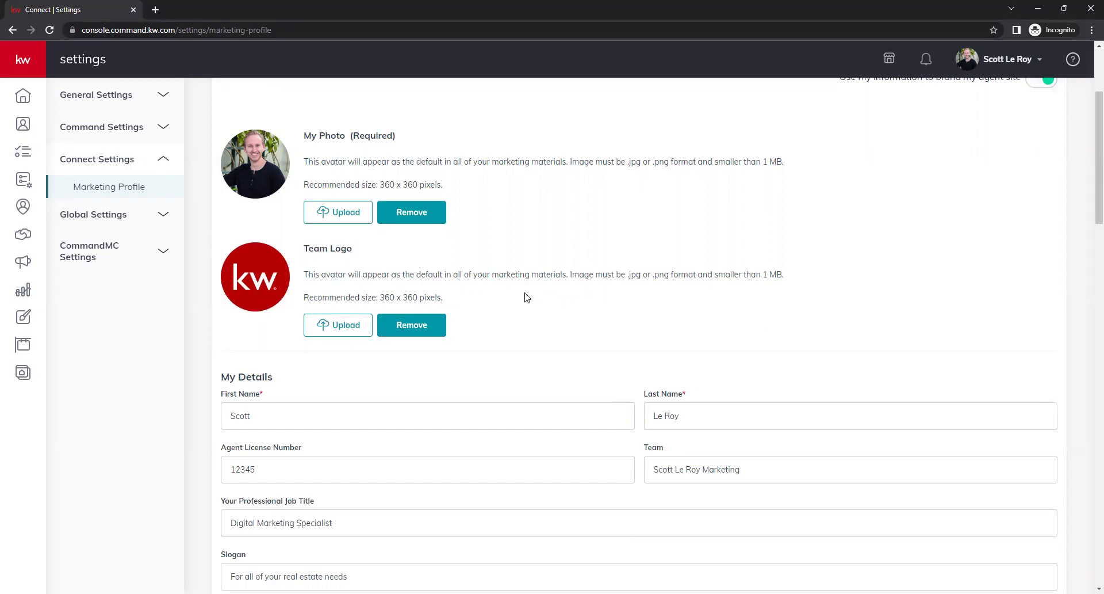
scroll(513, 293, down, 1)
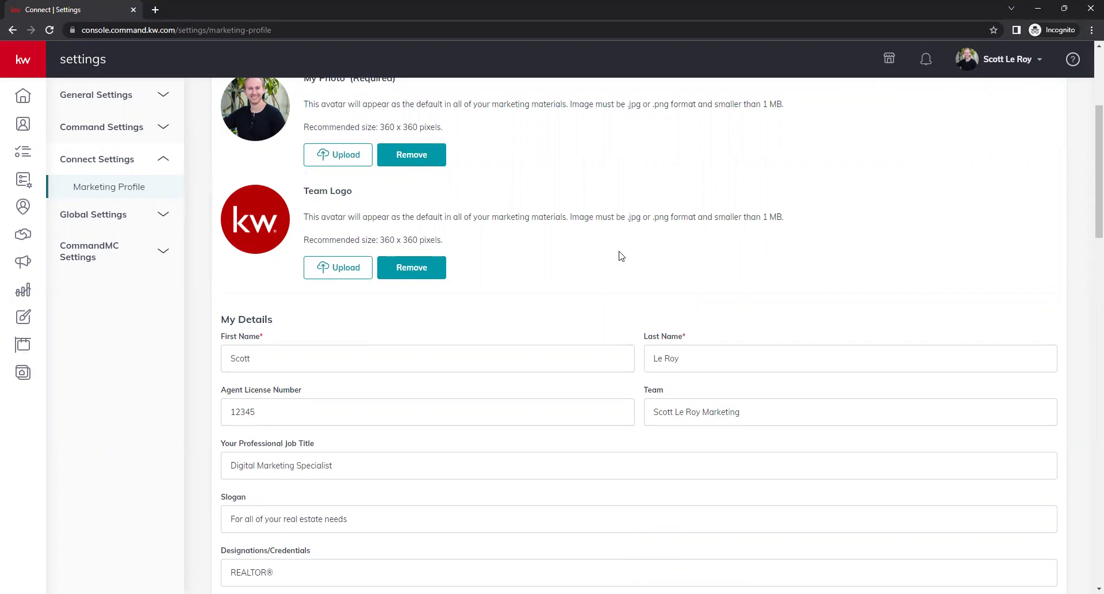
scroll(592, 165, down, 1)
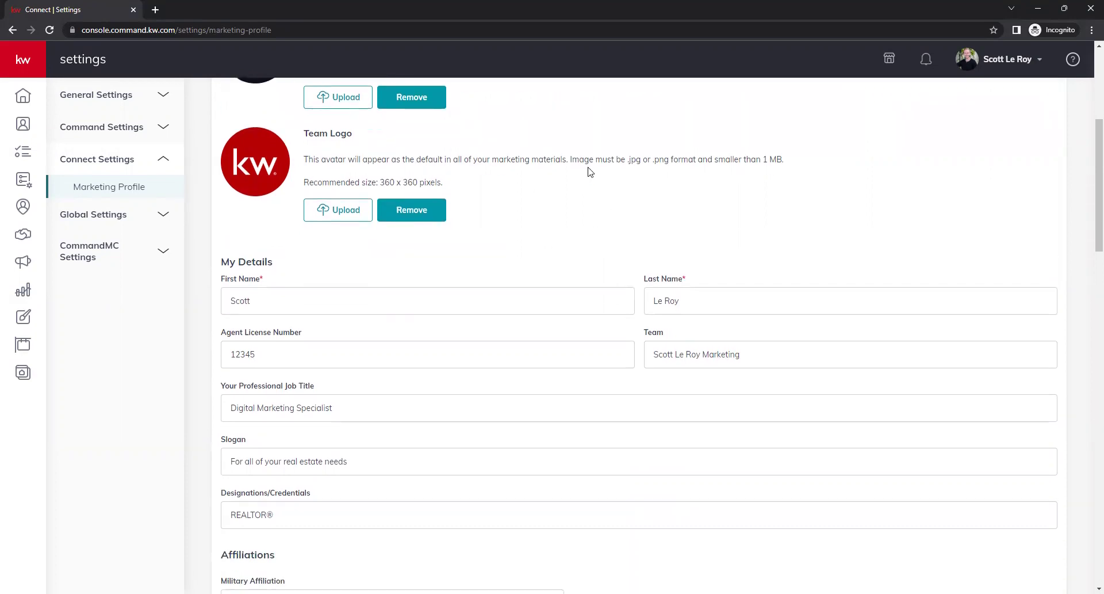
scroll(588, 162, down, 2)
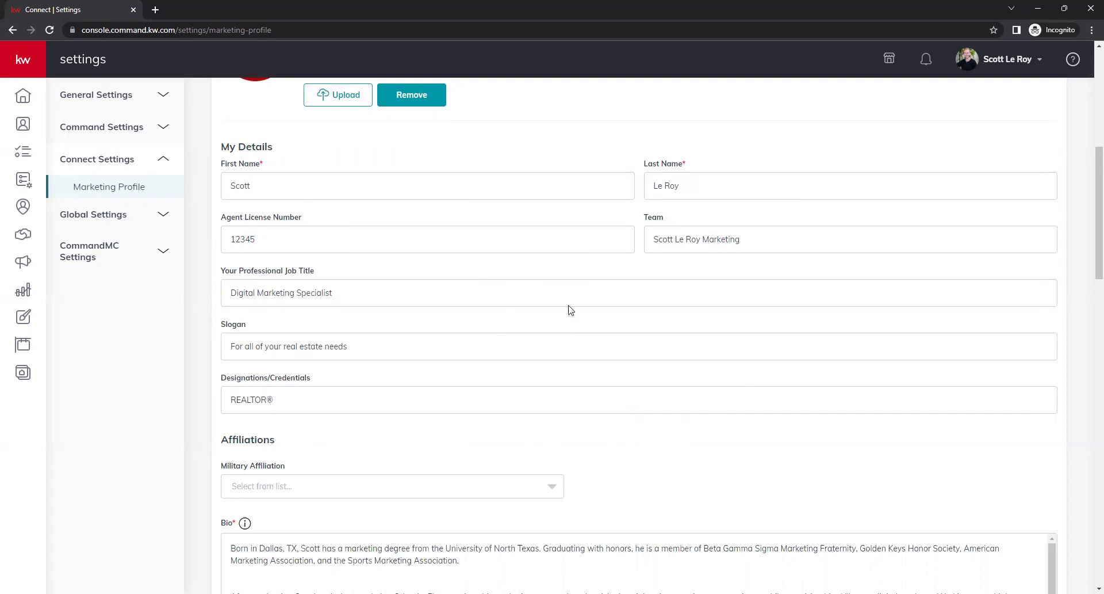
click(378, 242)
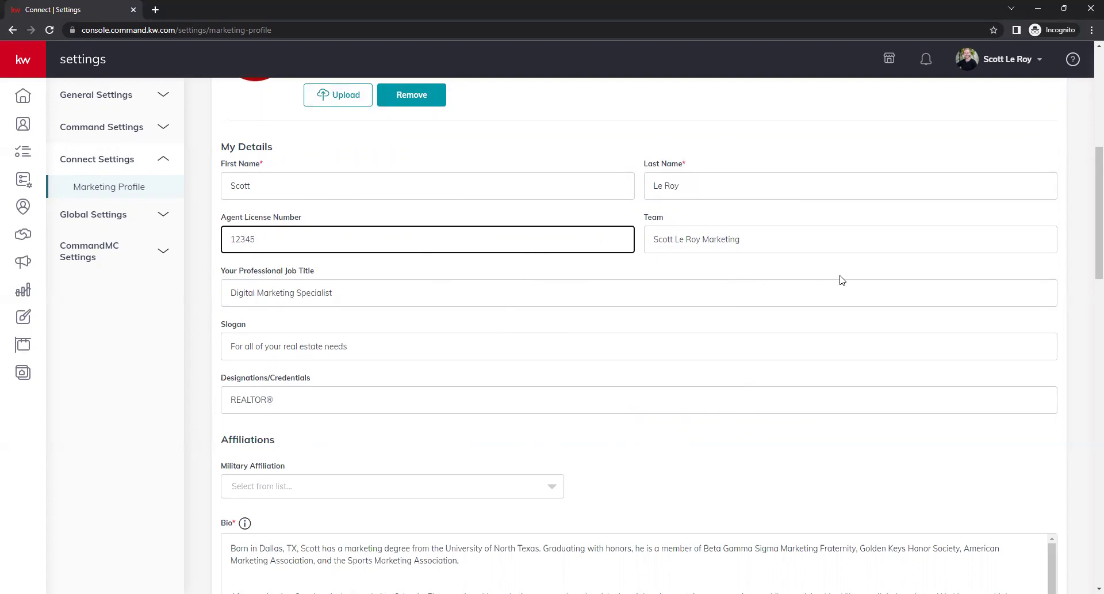
click(759, 234)
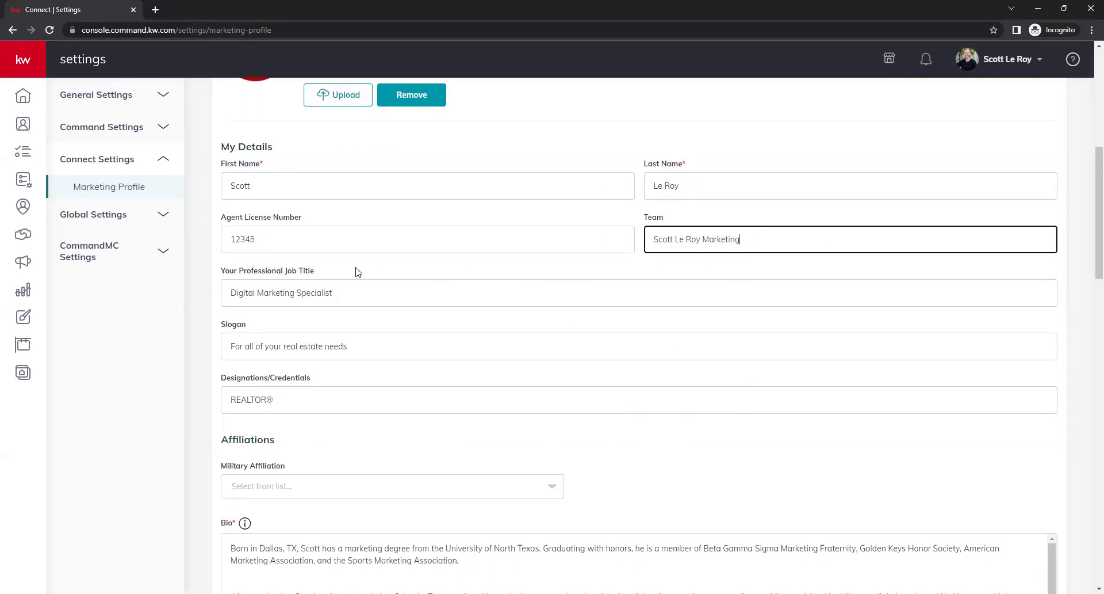
scroll(379, 240, down, 1)
click(377, 239)
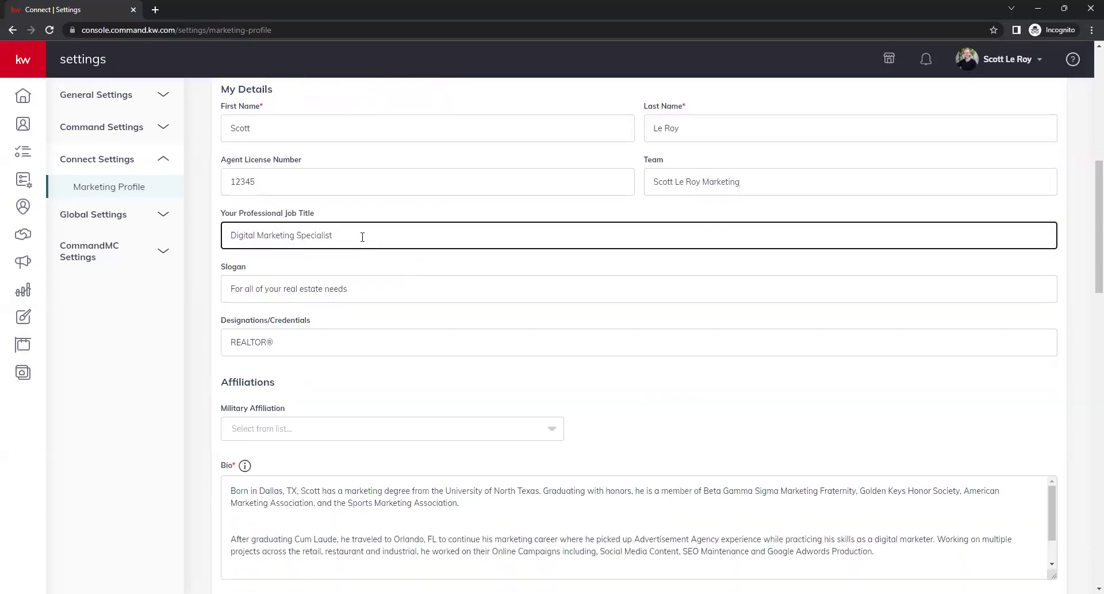
click(383, 290)
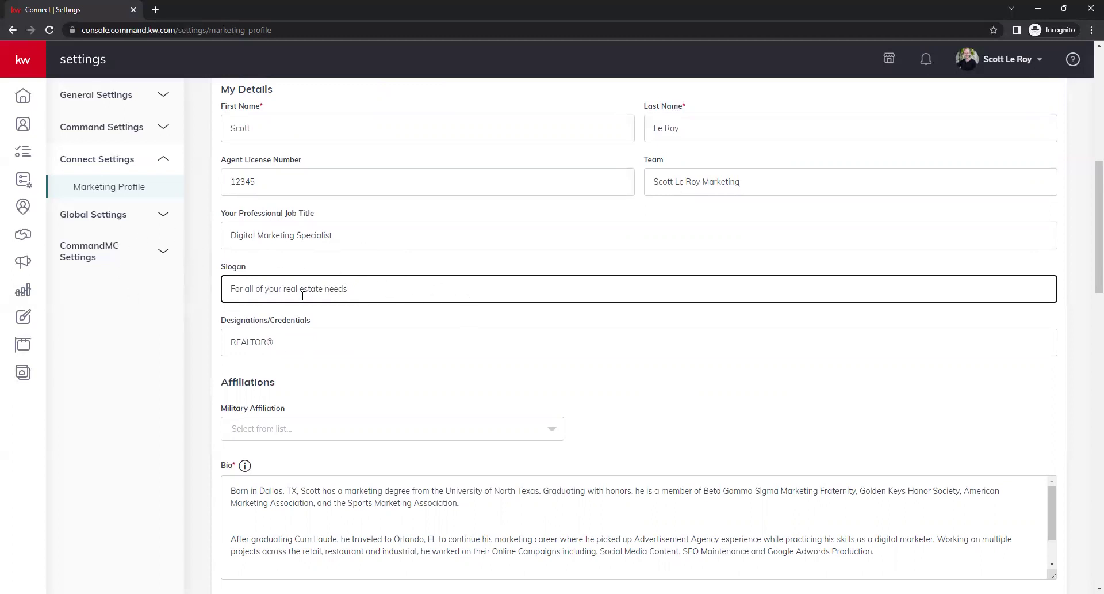
Copy and clear the slogan, and paste "For all of your real estate needs" back into the field.
drag(405, 294, 207, 293)
key(ctrl+c)
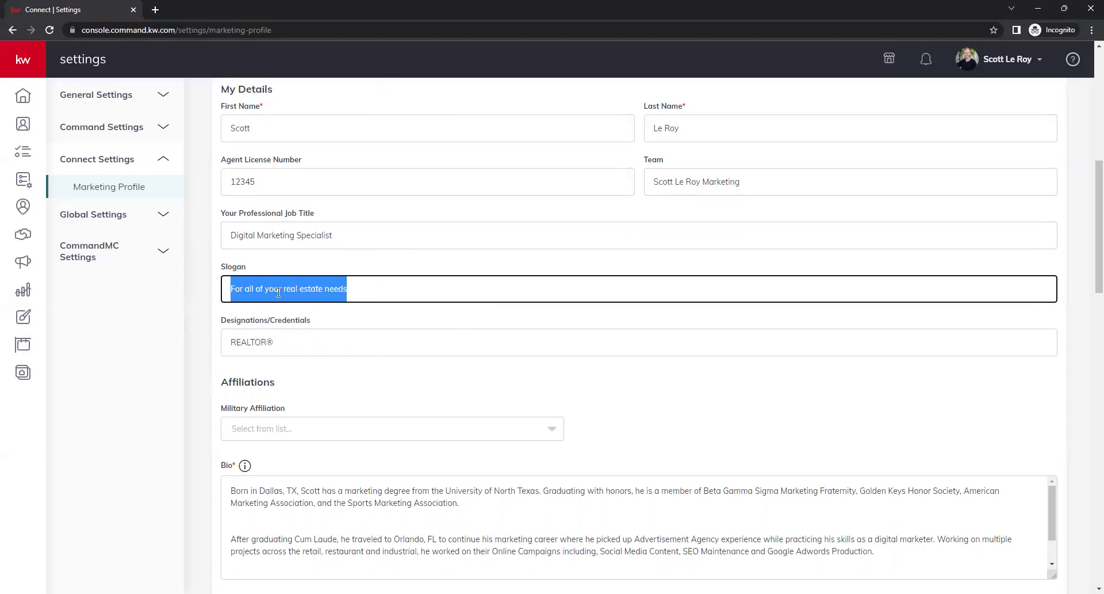
key(BackSpace)
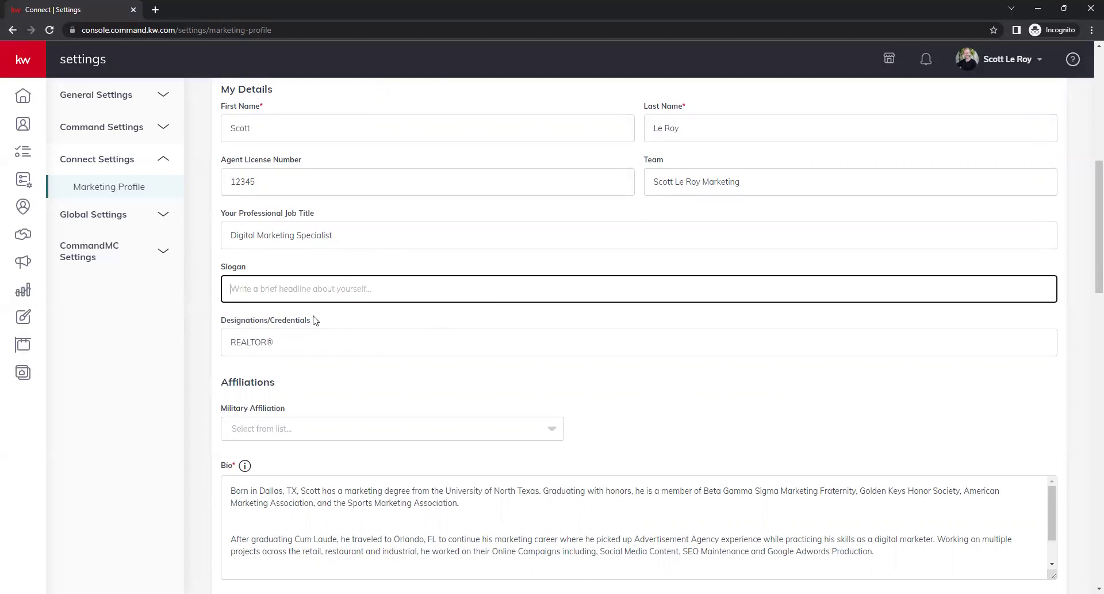
click(314, 318)
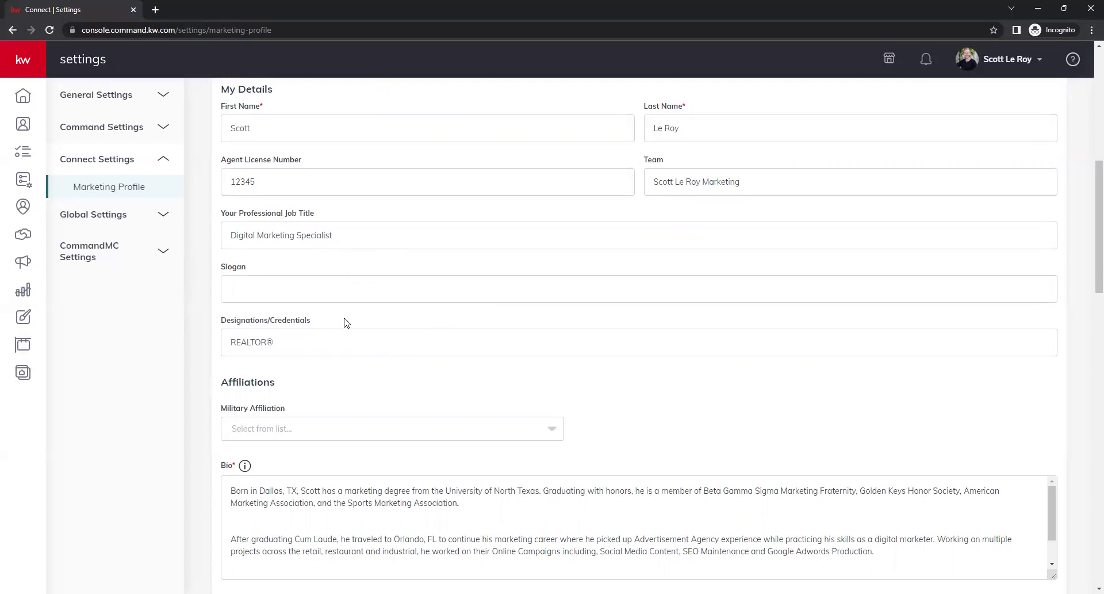
click(259, 294)
key(ctrl+v)
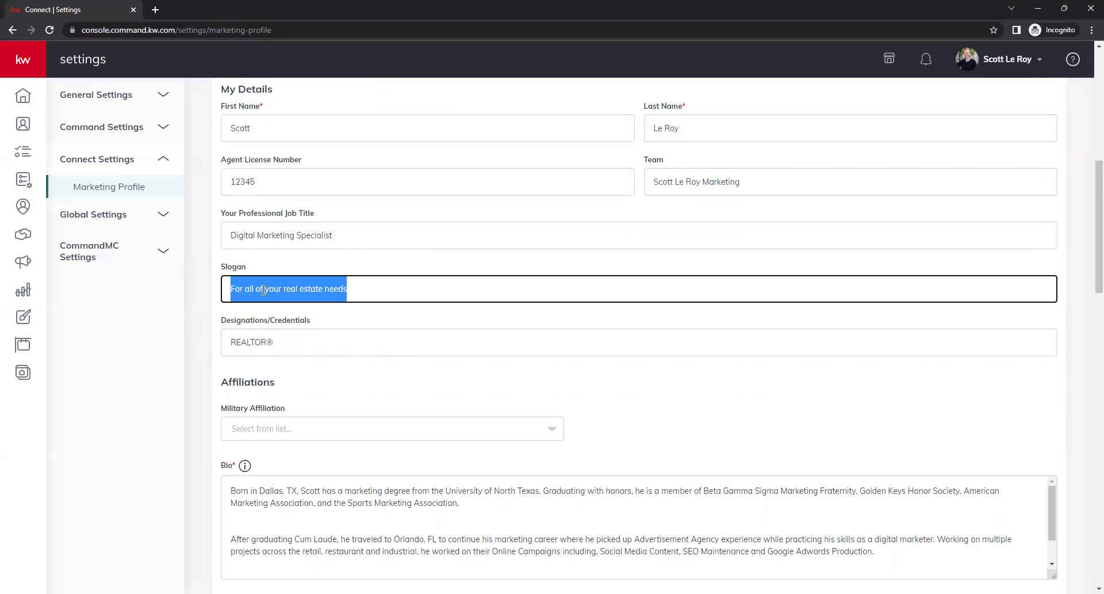
click(316, 323)
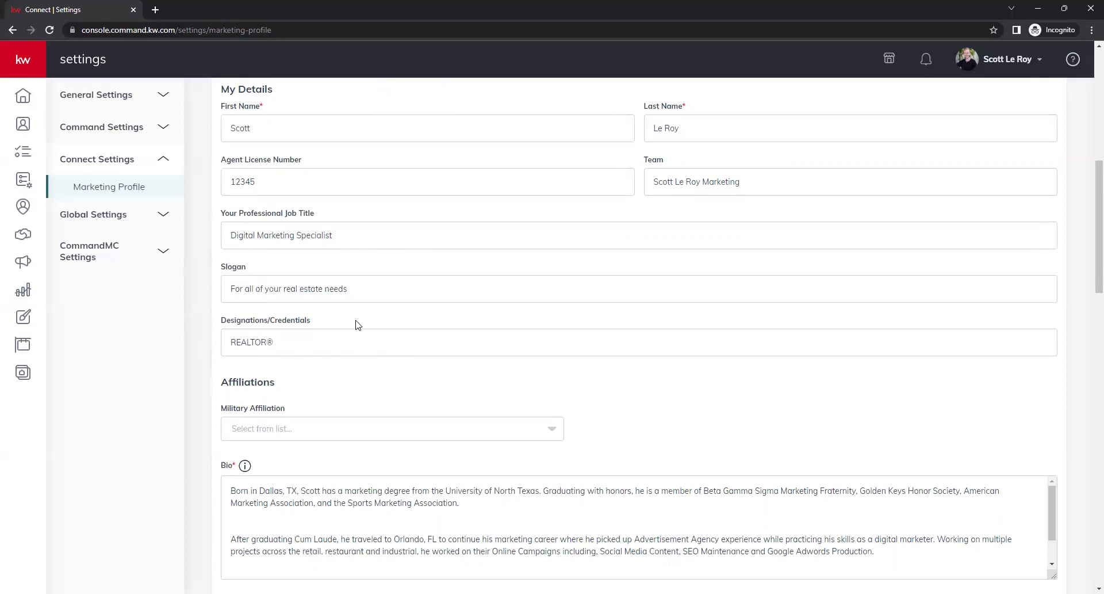
Delete and re-enter the ® symbol after REALTOR in the Designations/Credentials field.
scroll(382, 333, up, 2)
scroll(384, 343, down, 2)
scroll(337, 367, down, 1)
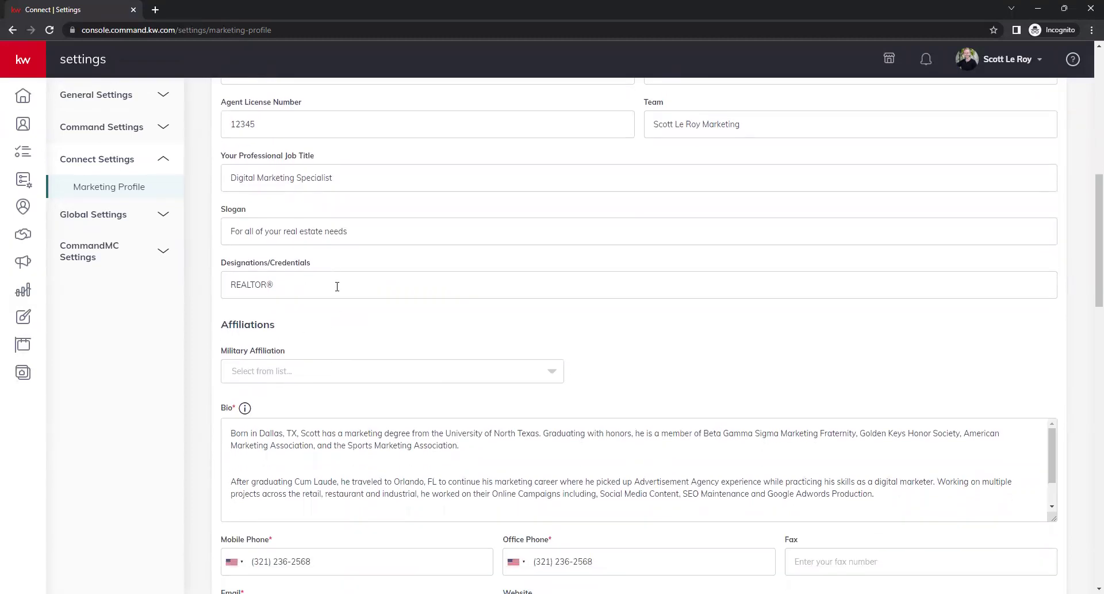
click(337, 286)
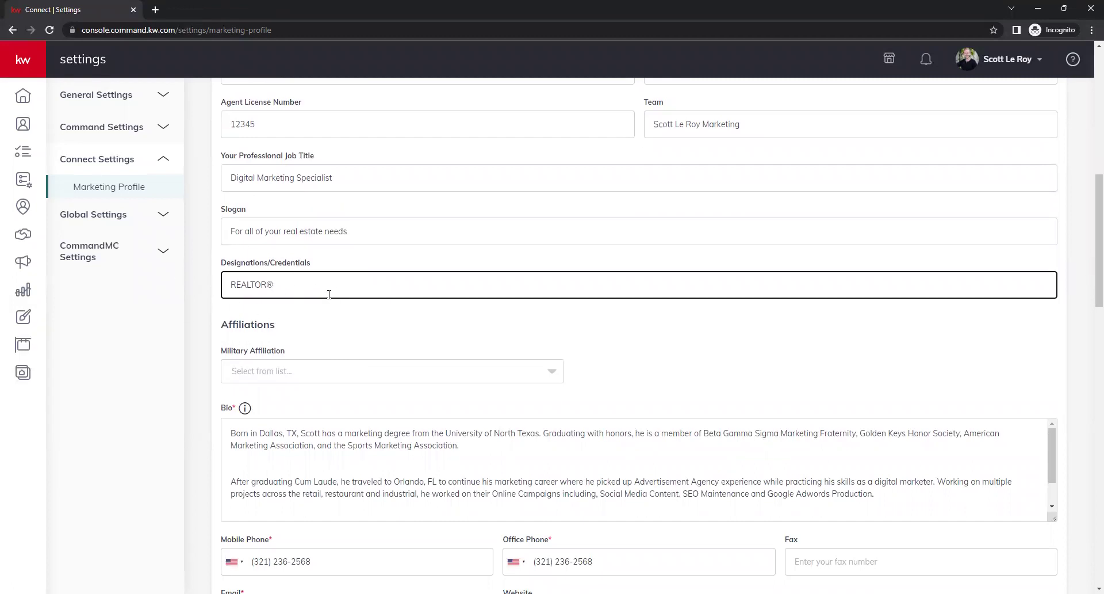
key(BackSpace)
text(®)
Set the Military Affiliation to Active Duty Military.
scroll(647, 310, down, 1)
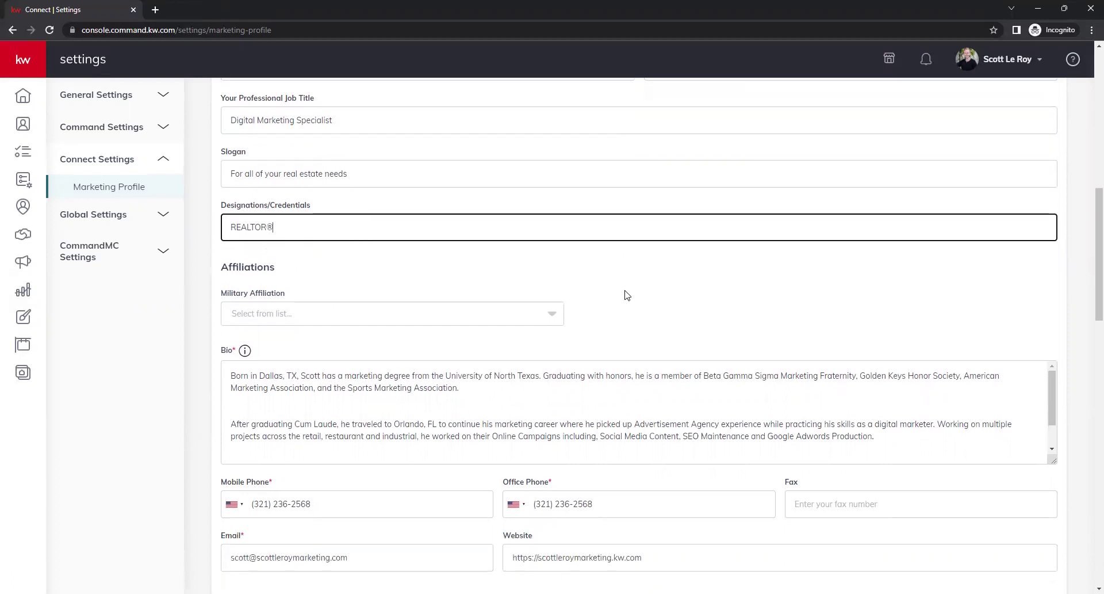
scroll(625, 294, up, 2)
scroll(612, 276, down, 2)
scroll(581, 282, up, 1)
scroll(601, 288, down, 1)
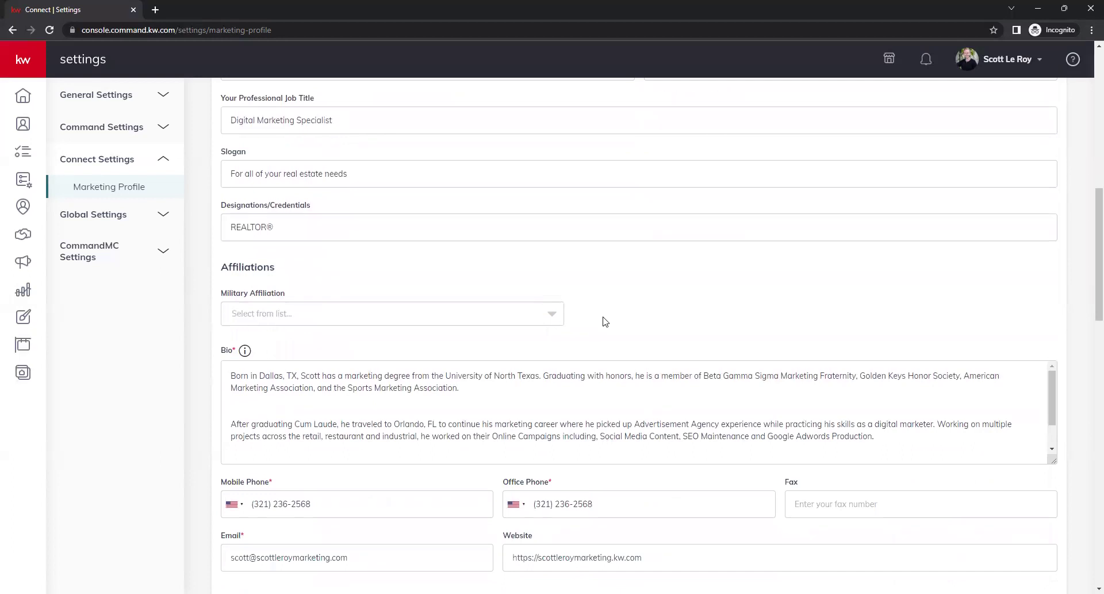
scroll(579, 295, down, 1)
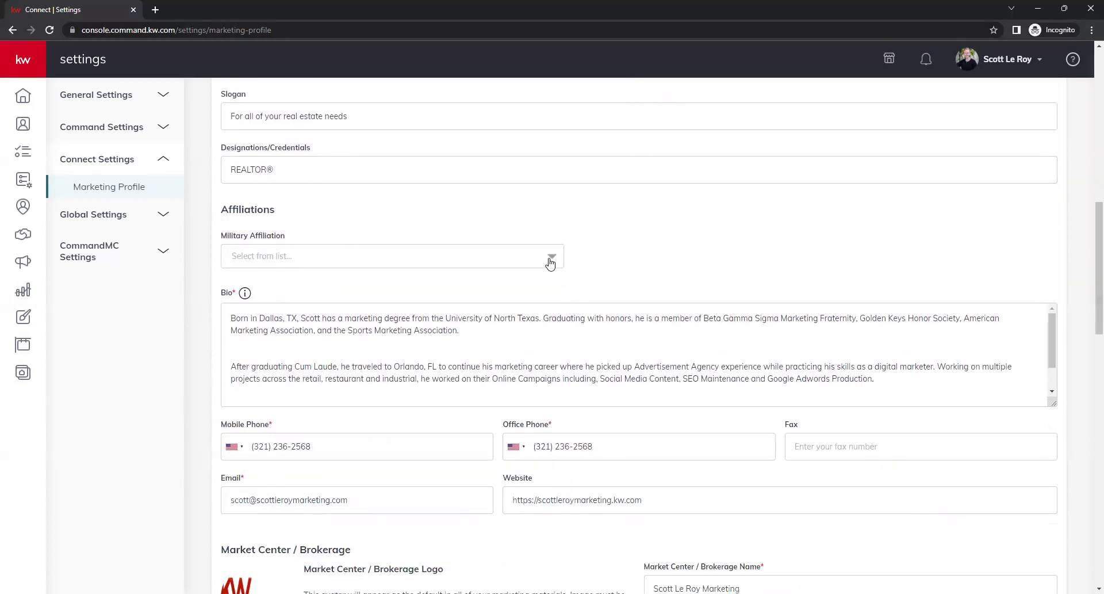
click(551, 260)
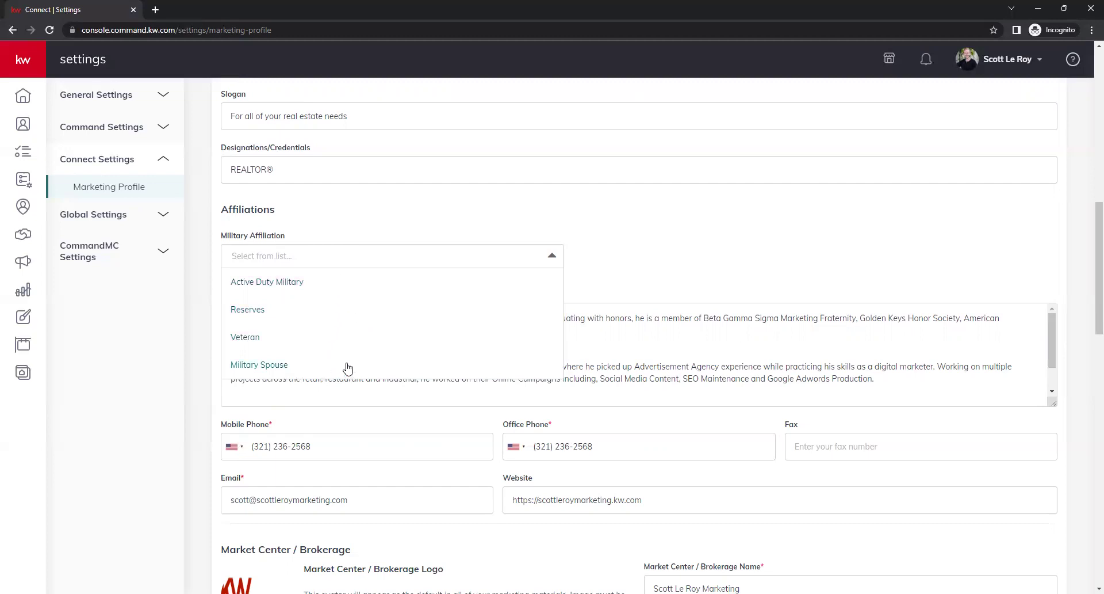
click(340, 282)
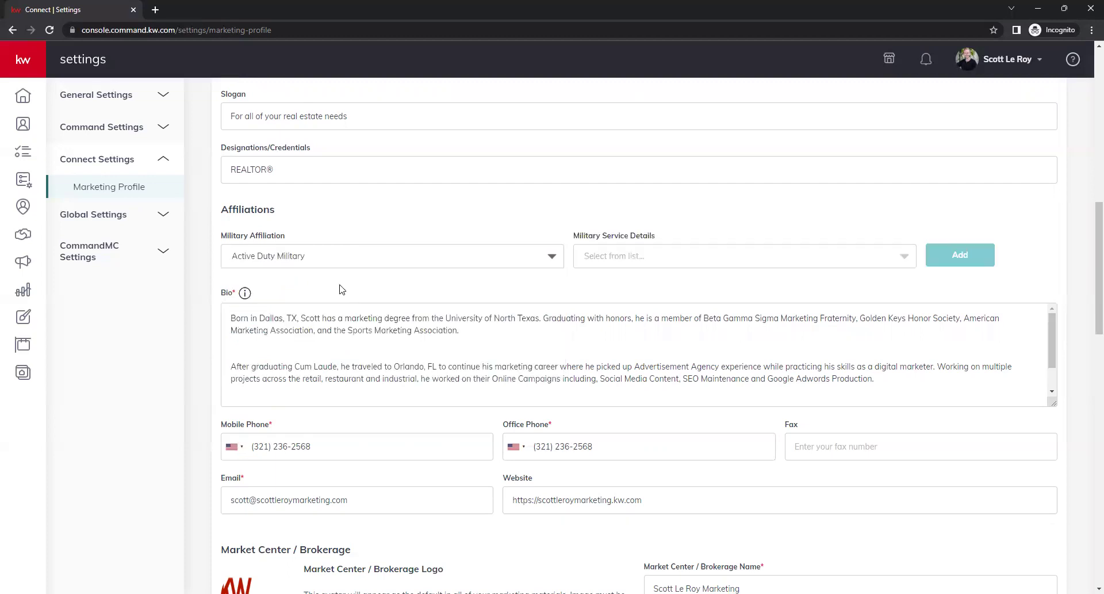
Browse the service branches offered for Military Service Details without choosing one.
click(905, 257)
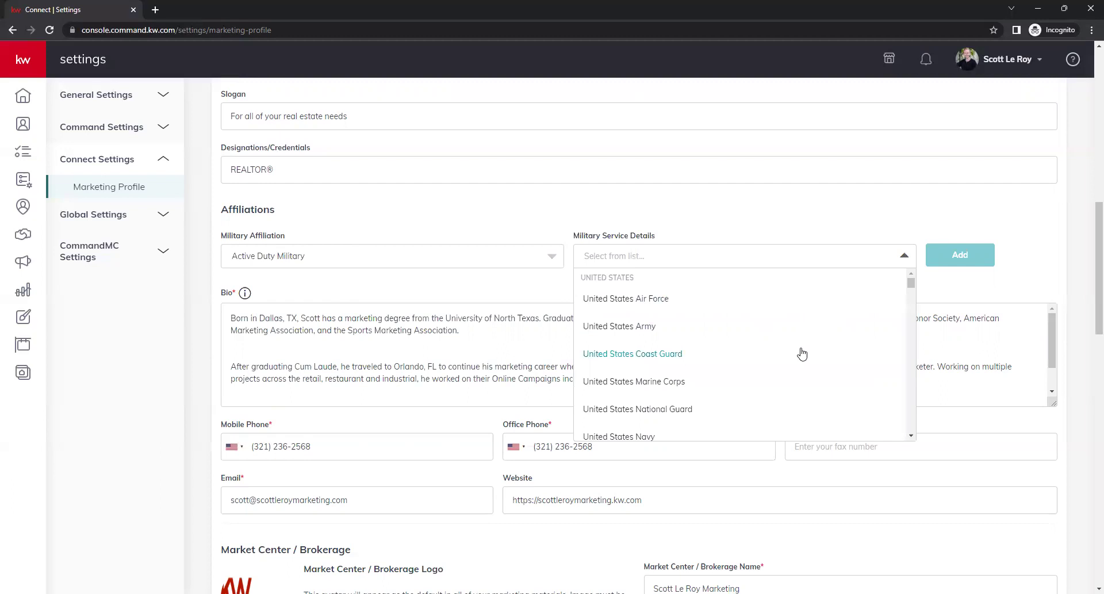
scroll(802, 362, down, 3)
scroll(801, 366, up, 5)
click(719, 227)
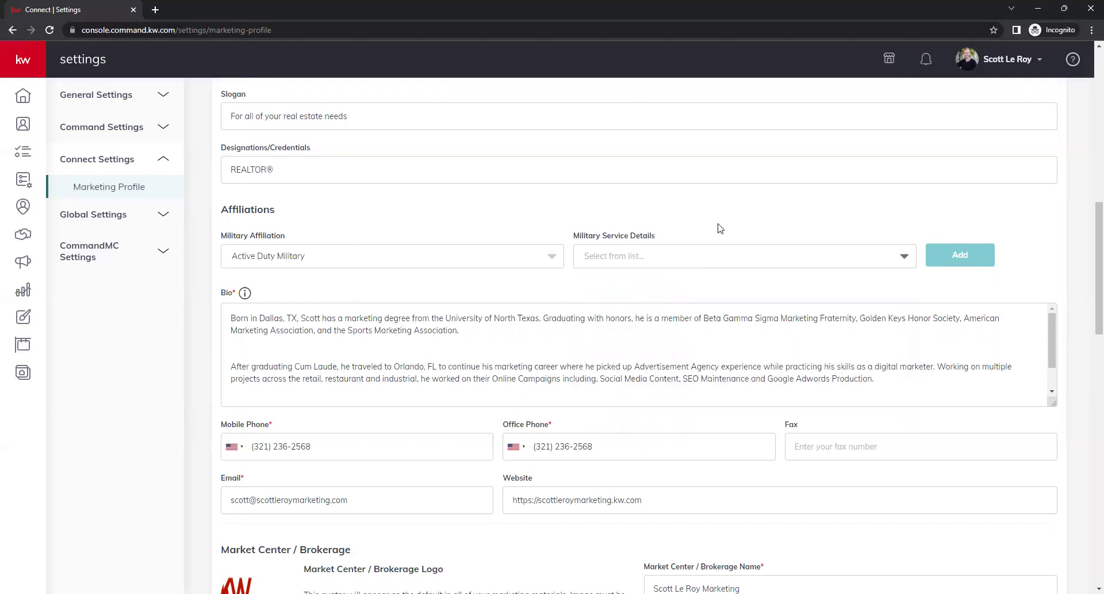
Enlarge the Bio text box so that the whole biography fits without scrolling.
scroll(575, 374, down, 1)
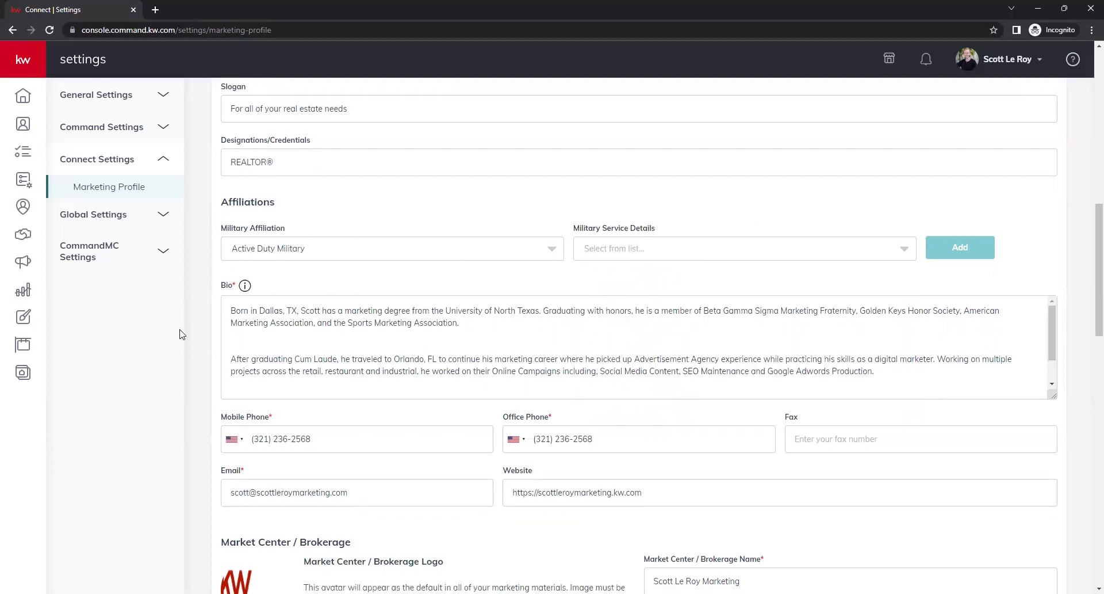
drag(1053, 345, 1069, 459)
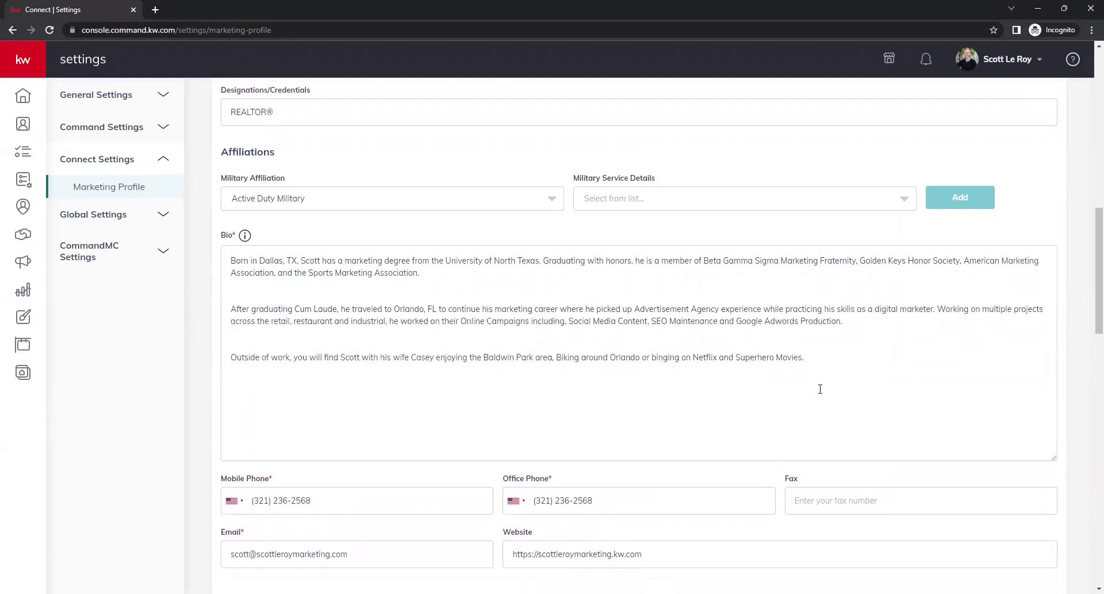
click(237, 297)
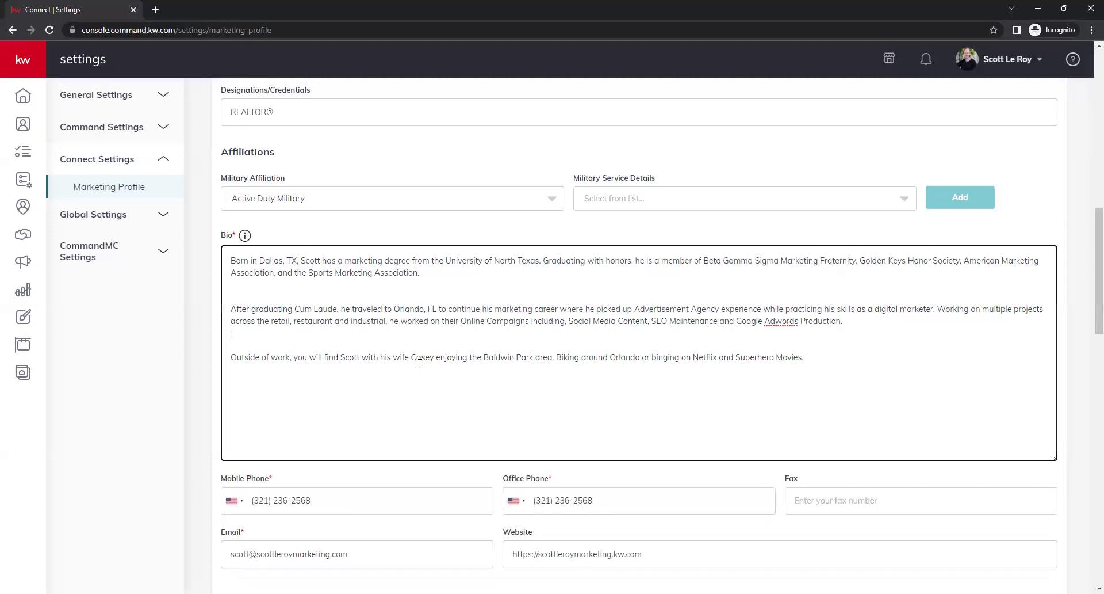
drag(1054, 459, 1054, 437)
Review the mobile and office phone fields below the Bio.
scroll(1055, 440, down, 3)
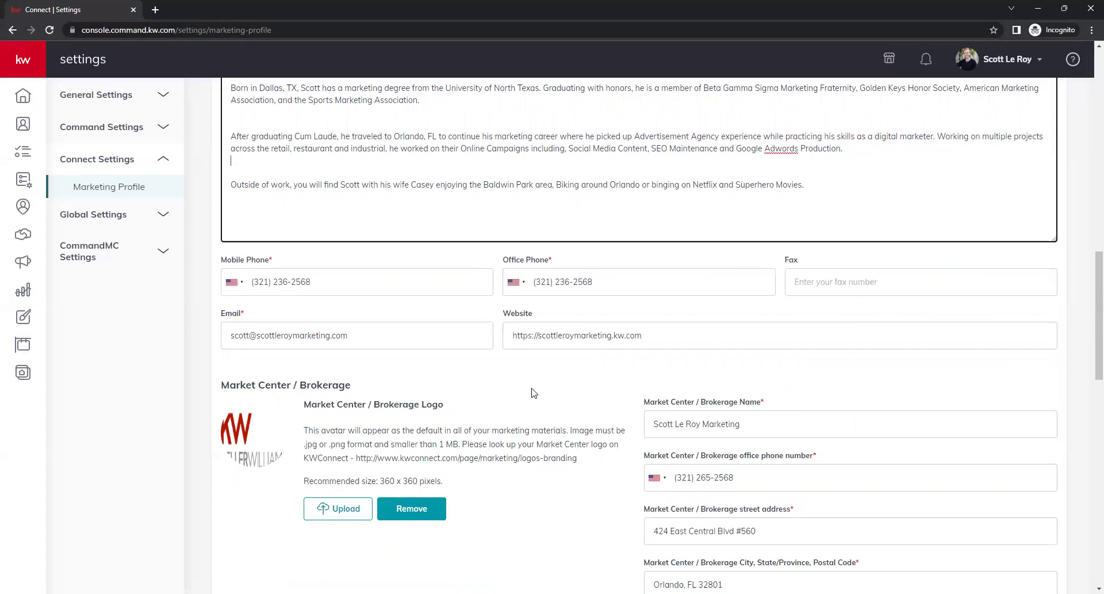
click(349, 286)
click(432, 254)
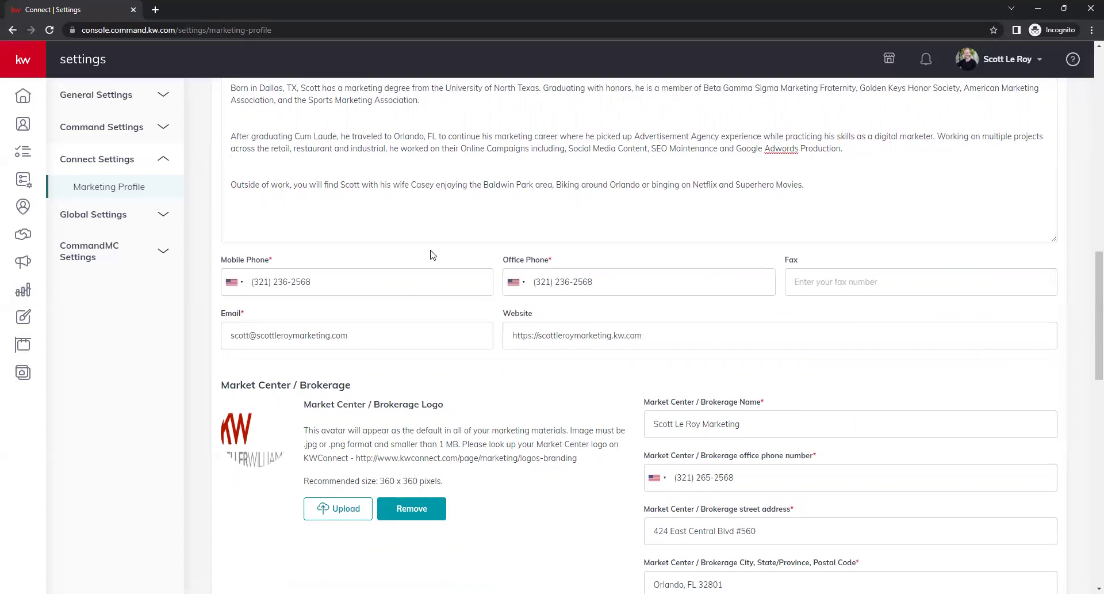
click(671, 281)
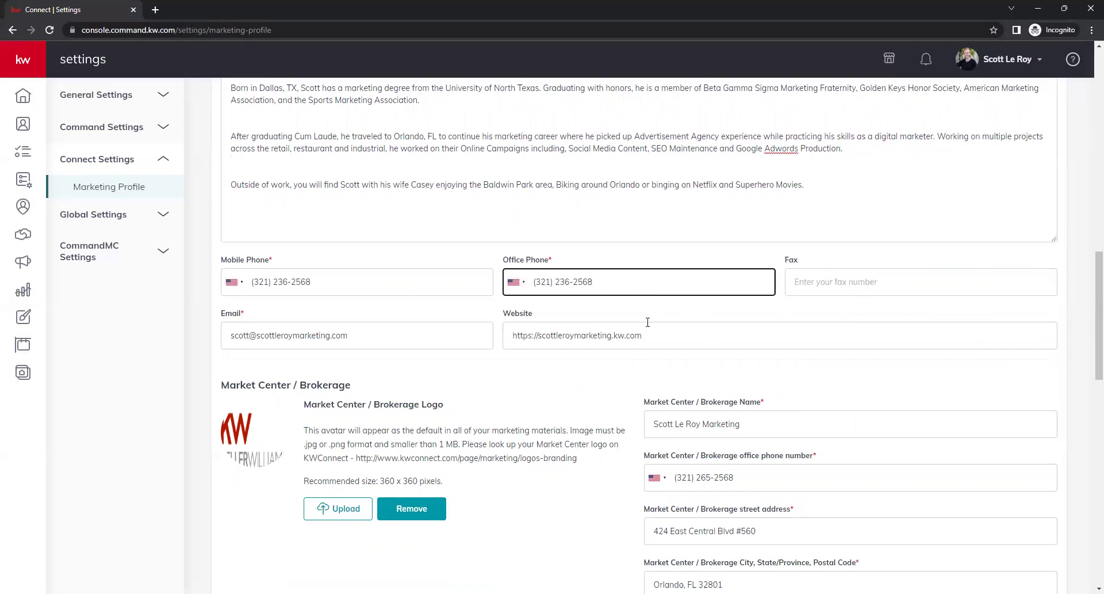
click(498, 310)
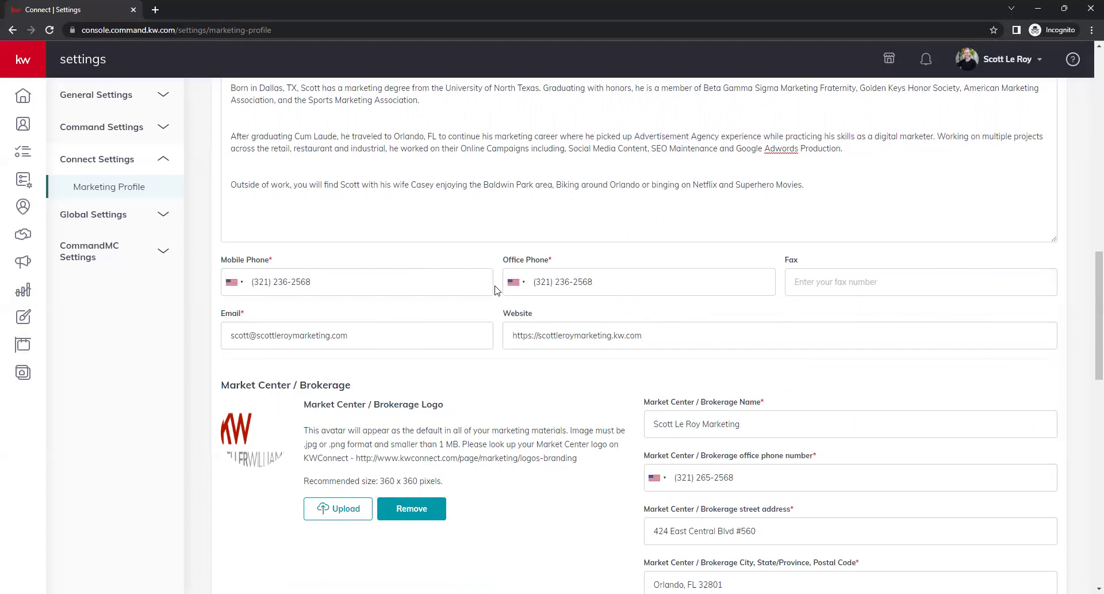
Check the Mobile Phone, Office Phone and Email fields of the contact details.
click(362, 288)
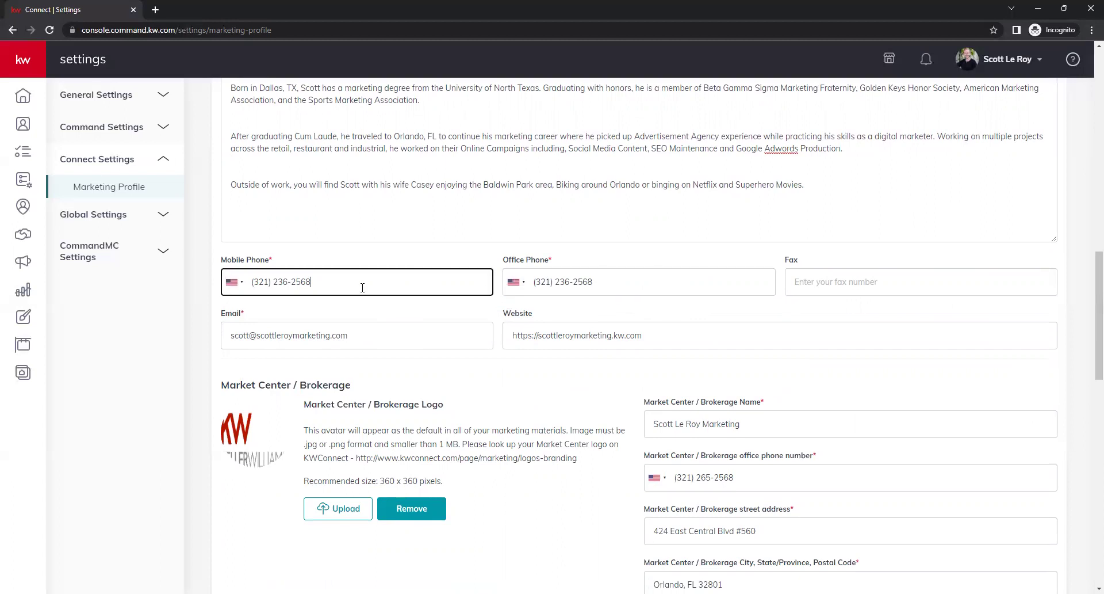
click(624, 283)
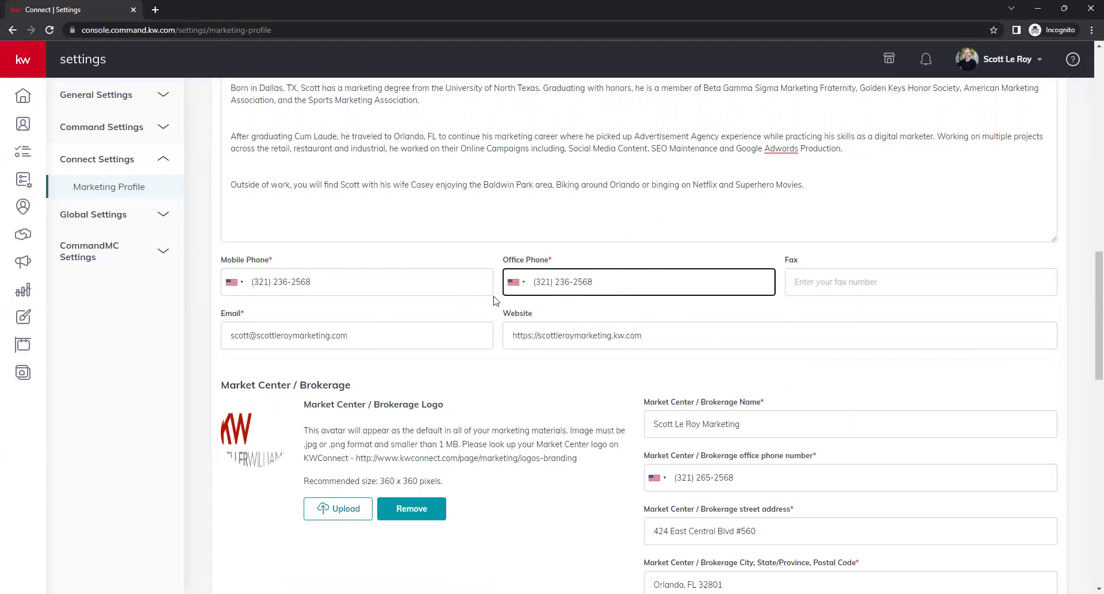
click(642, 319)
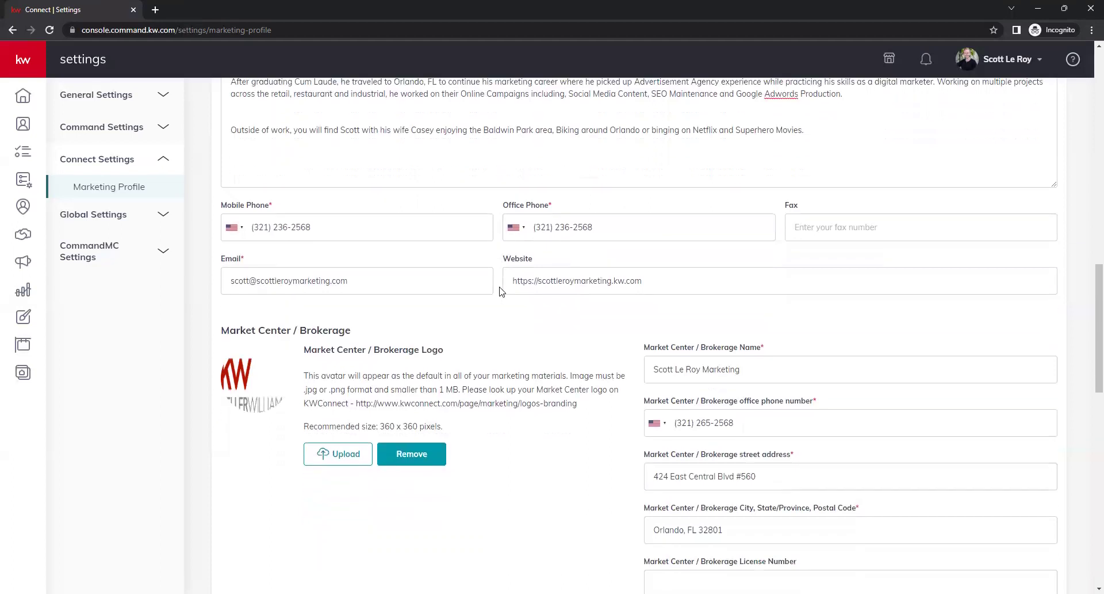
scroll(501, 285, down, 1)
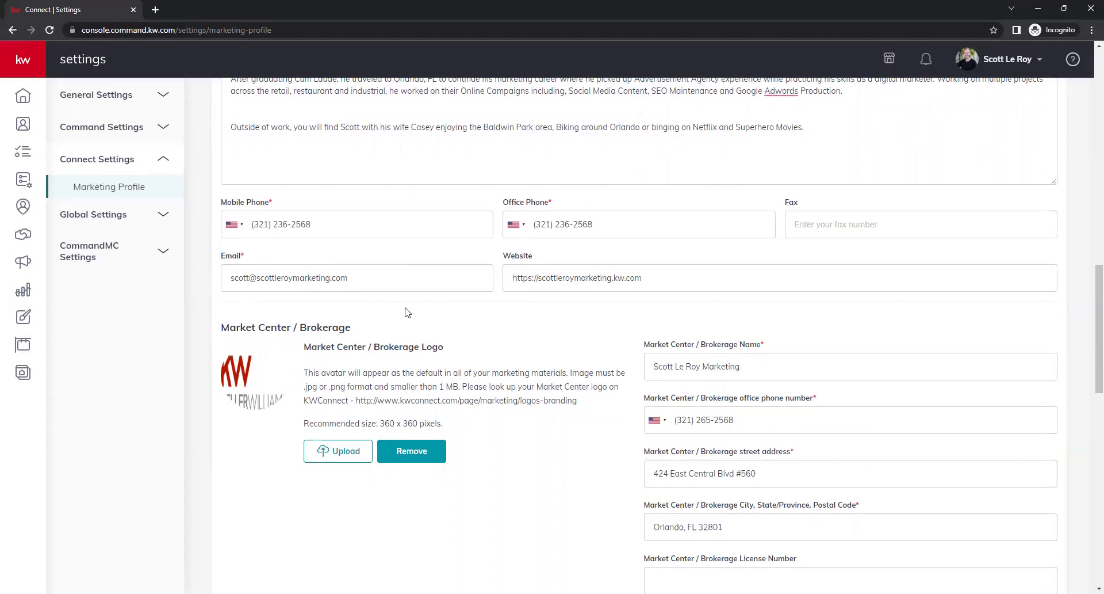
click(374, 279)
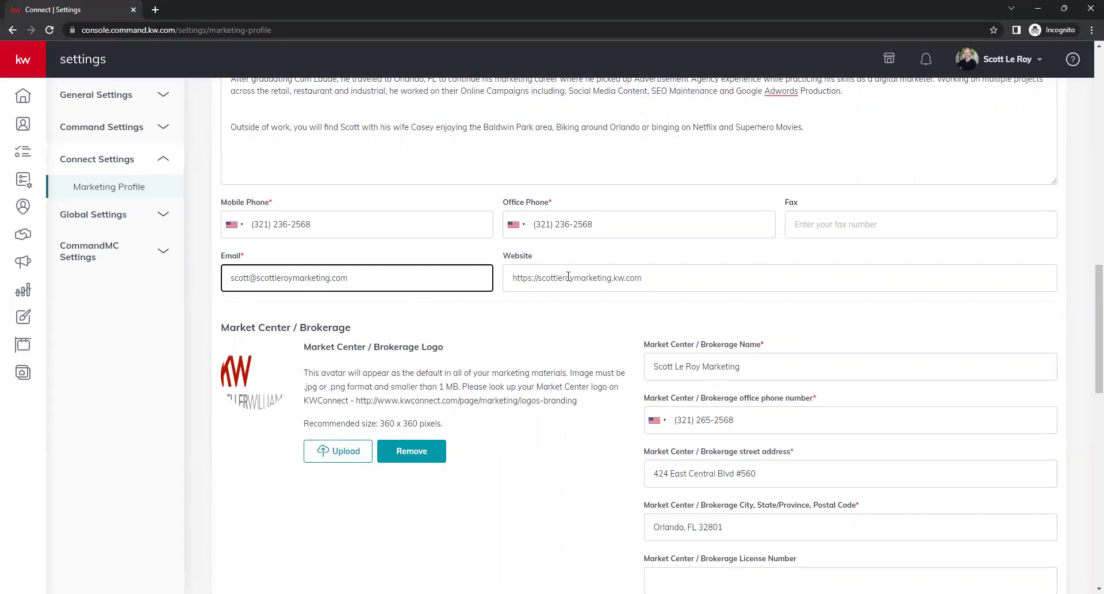
click(538, 281)
text(www)
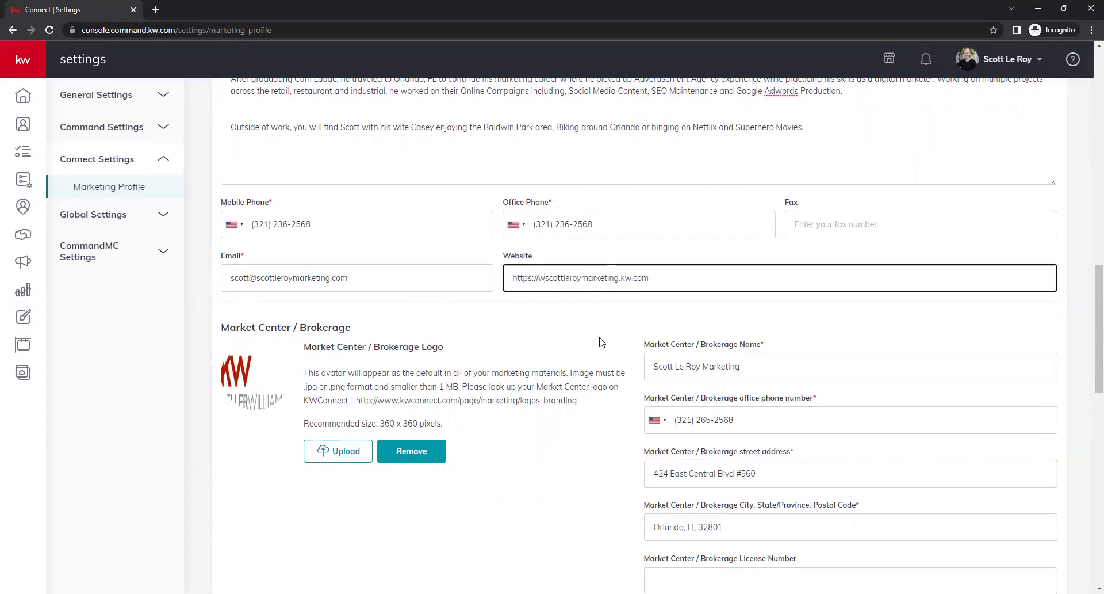
text(.)
key(BackSpace)
key(BackSpace)
key(BackSpace)
key(BackSpace)
click(601, 343)
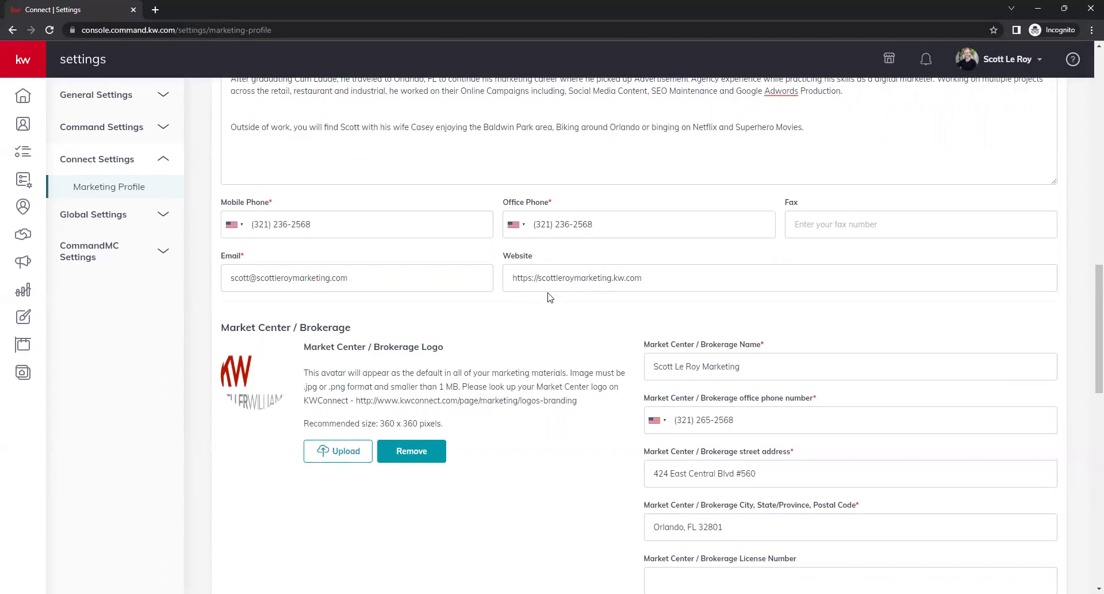
Examine the domain in the Website address, the Market Center / Brokerage details and the Legal Footer Text box under Compliance.
drag(581, 279, 665, 281)
click(599, 318)
scroll(604, 317, down, 2)
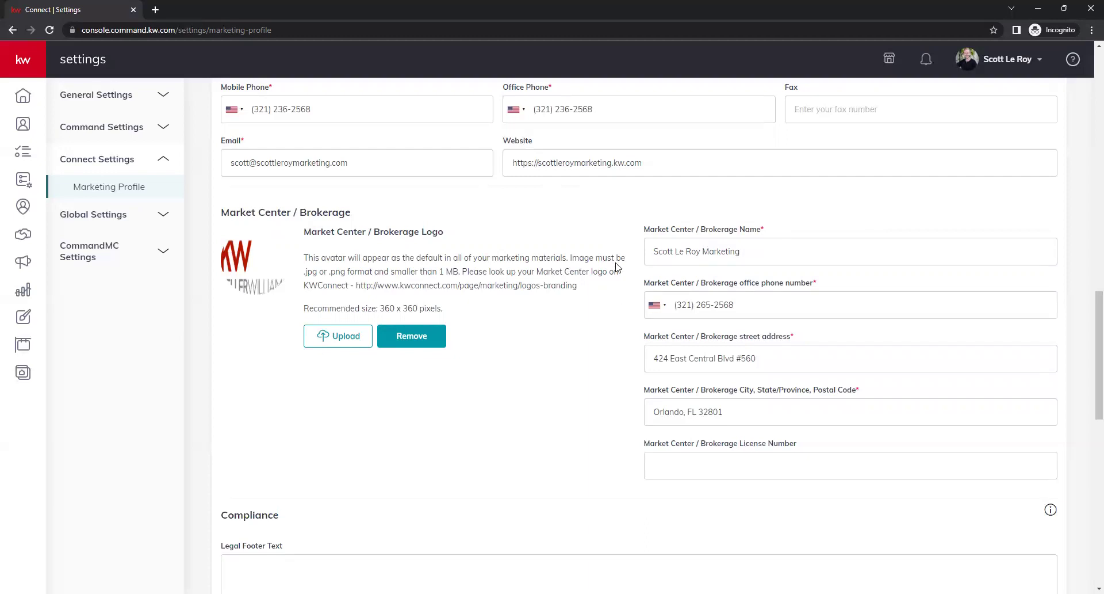
scroll(609, 230, down, 2)
scroll(608, 239, down, 1)
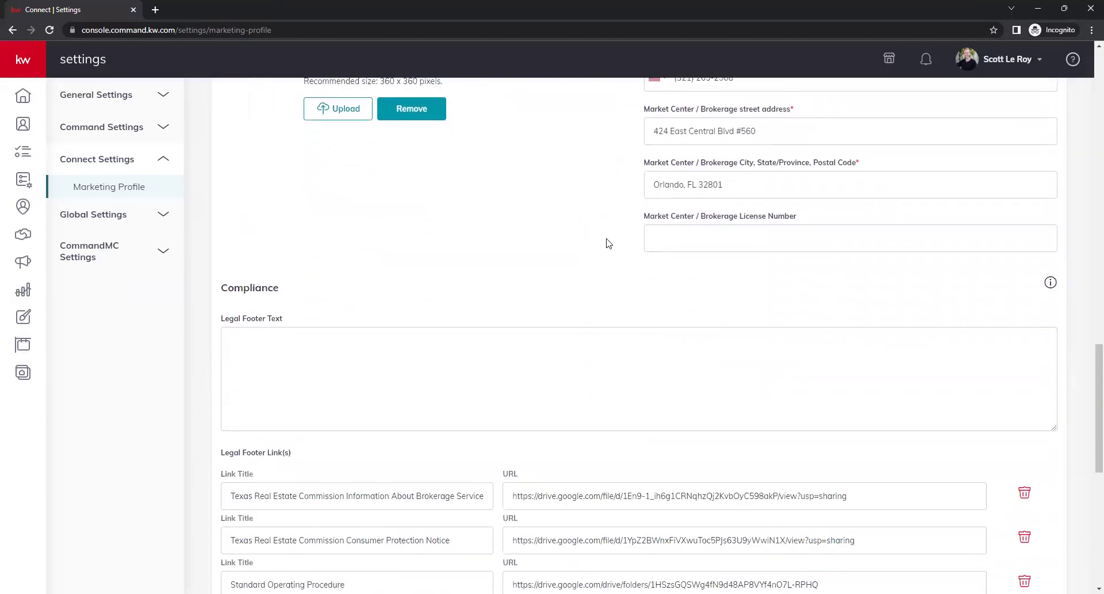
scroll(613, 241, down, 1)
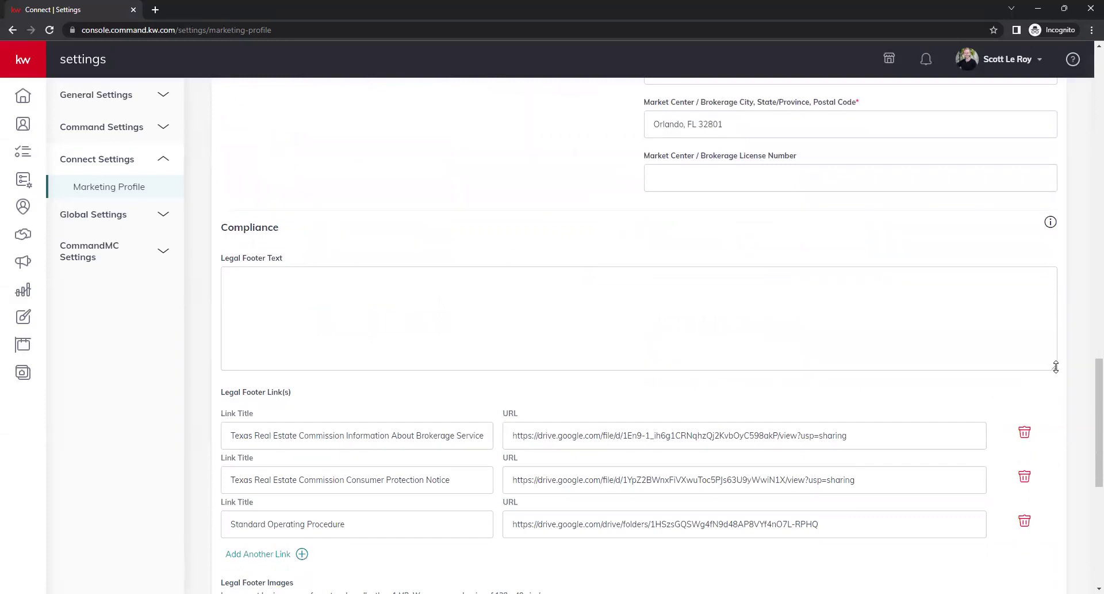
click(352, 288)
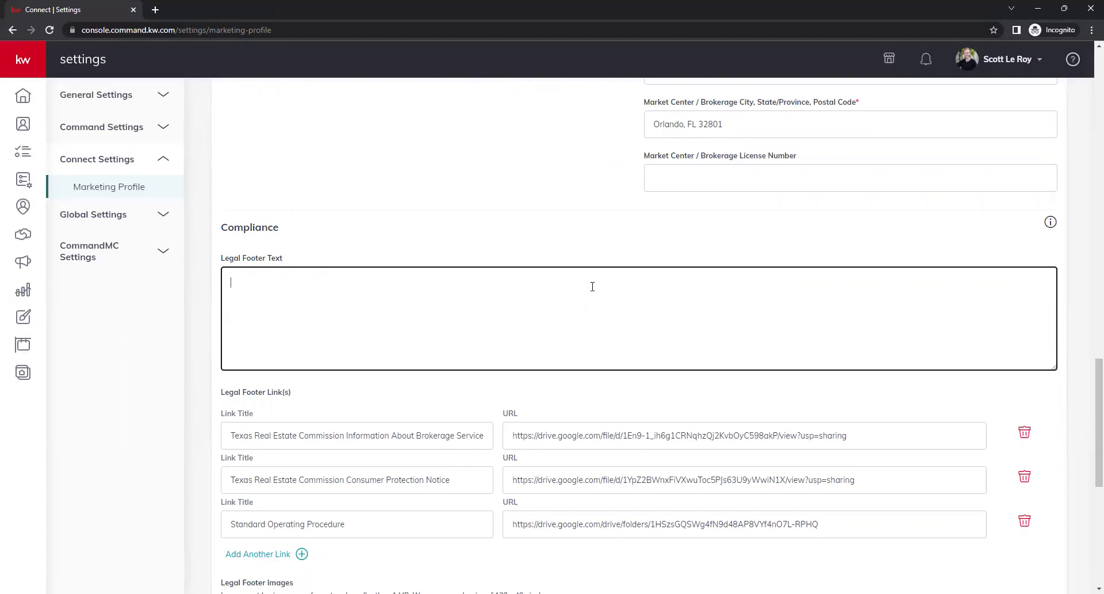
Add a blank row to the Legal Footer Links and delete that row again.
scroll(510, 338, down, 2)
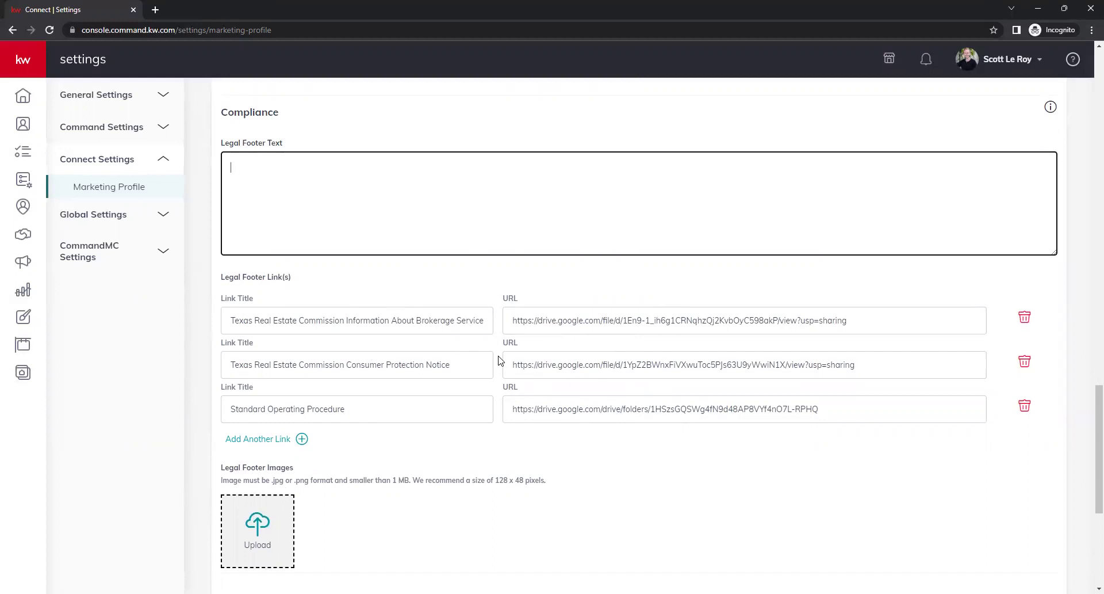
scroll(462, 361, down, 1)
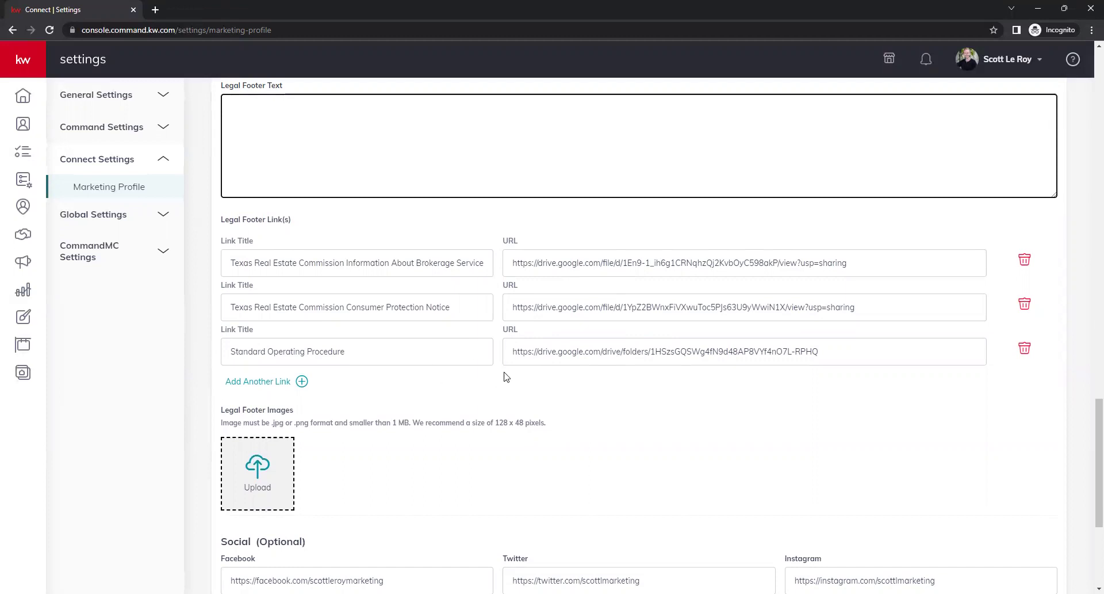
scroll(500, 357, down, 1)
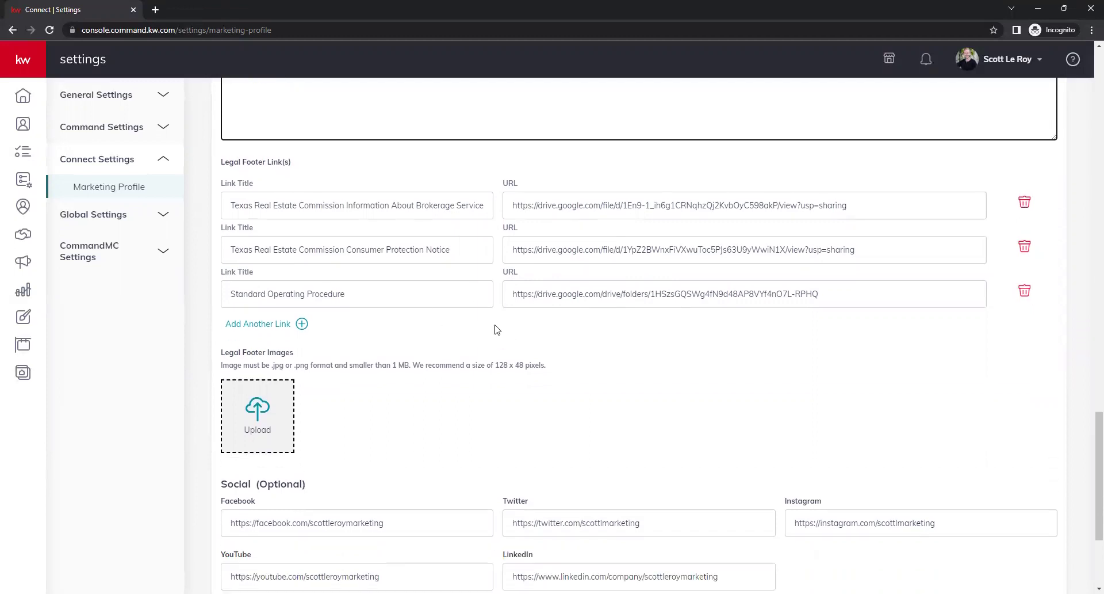
click(280, 325)
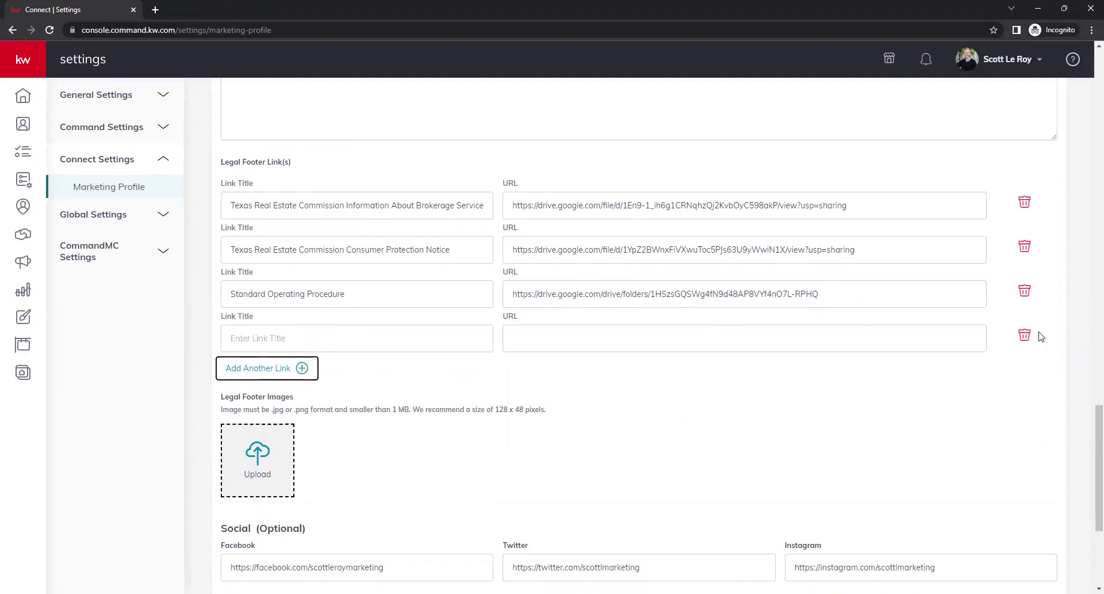
click(1025, 335)
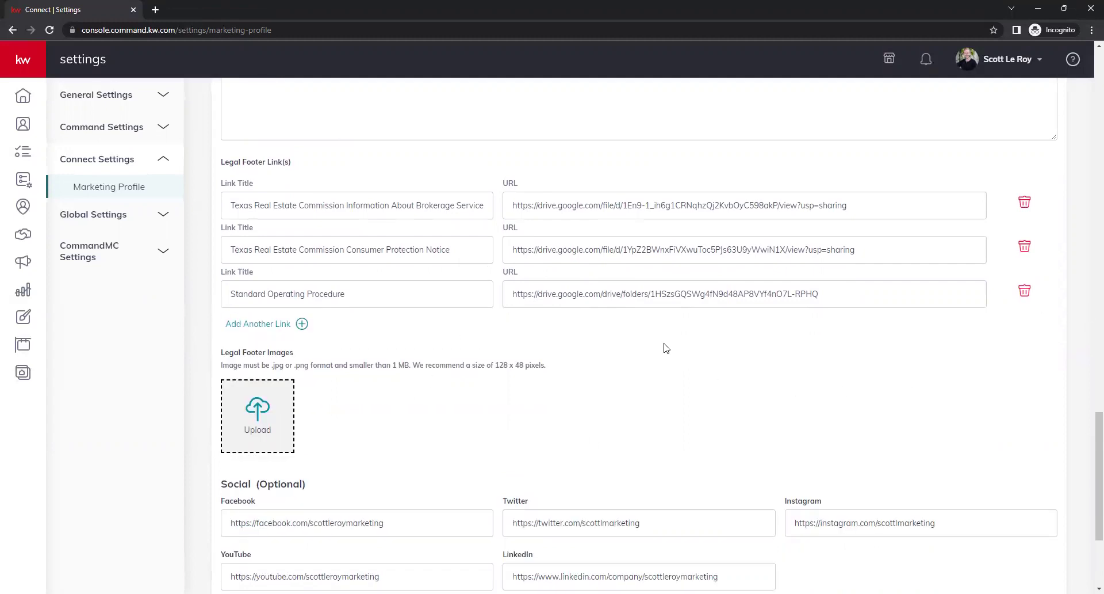
Review the Legal Footer Images requirements, the five social profile links and the Google Analytics Tracking ID field.
scroll(666, 348, down, 1)
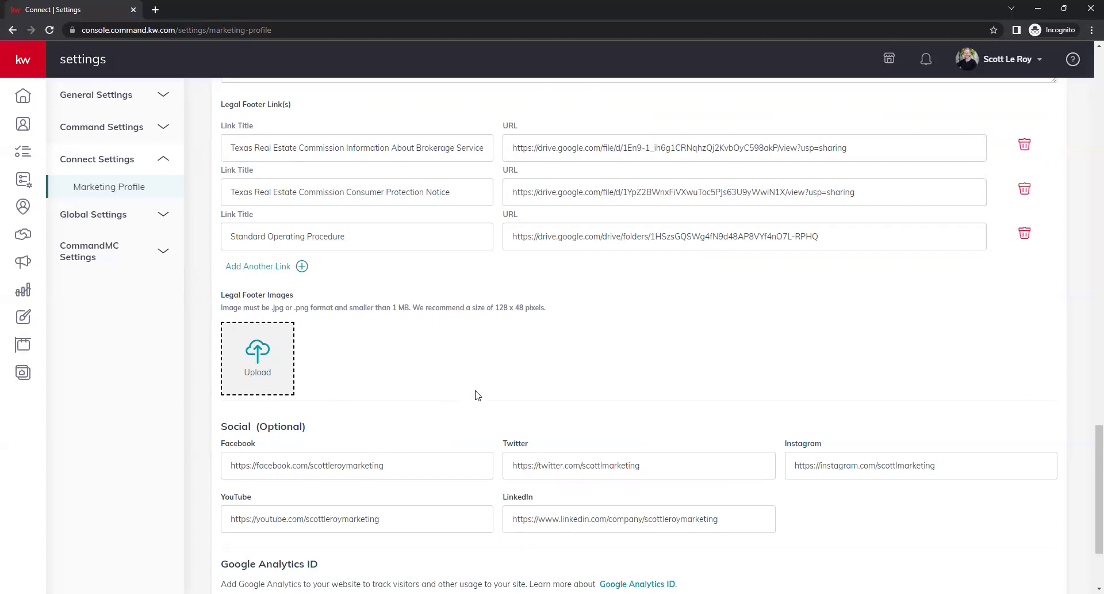
scroll(506, 308, down, 1)
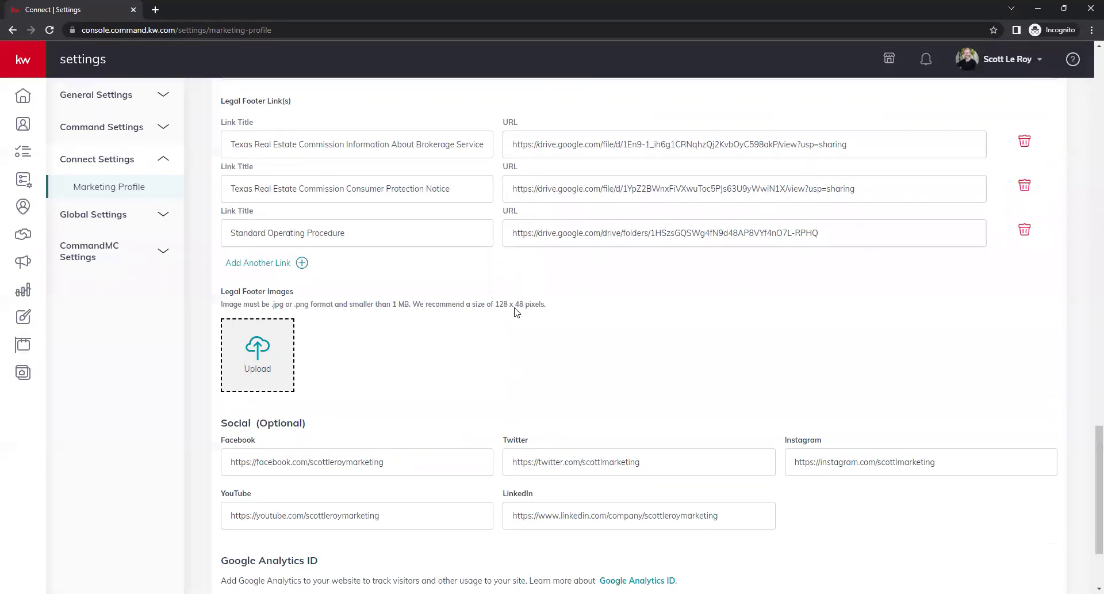
scroll(506, 309, down, 1)
scroll(505, 316, down, 1)
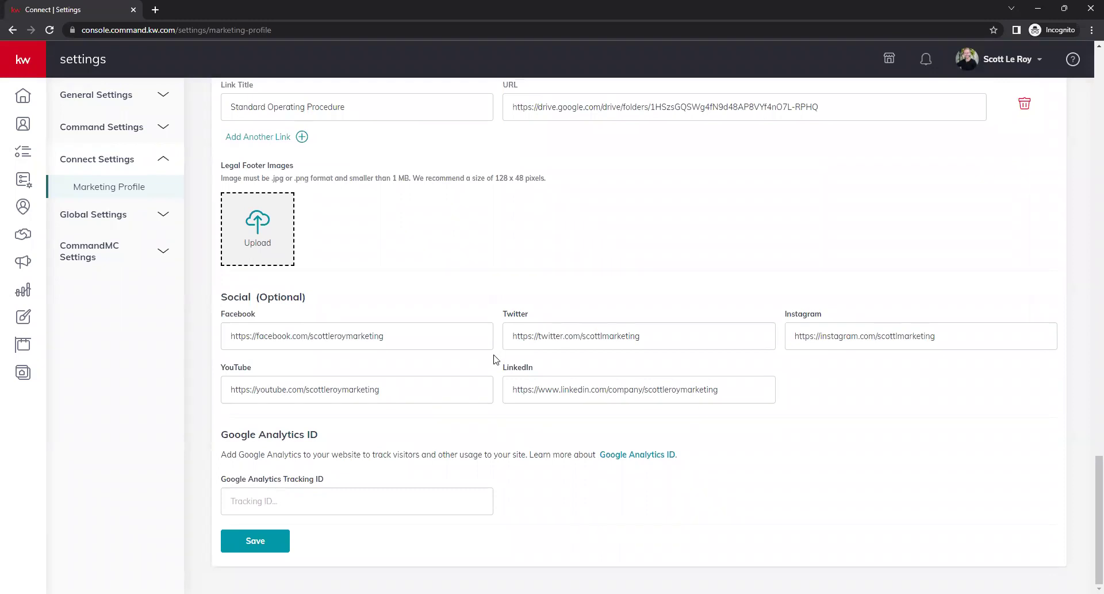
click(459, 330)
click(739, 337)
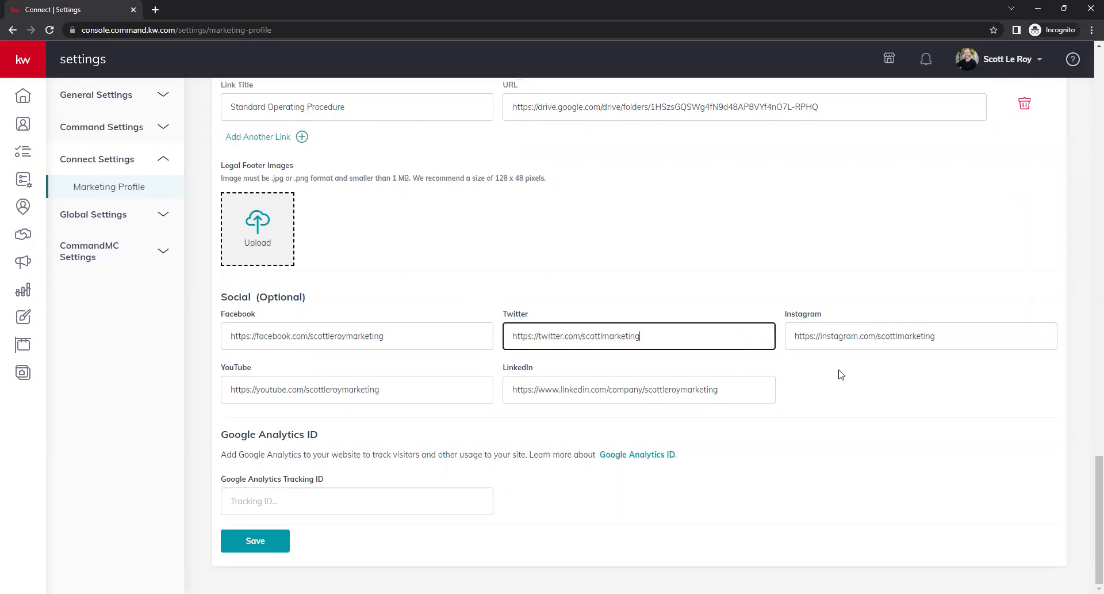
click(905, 335)
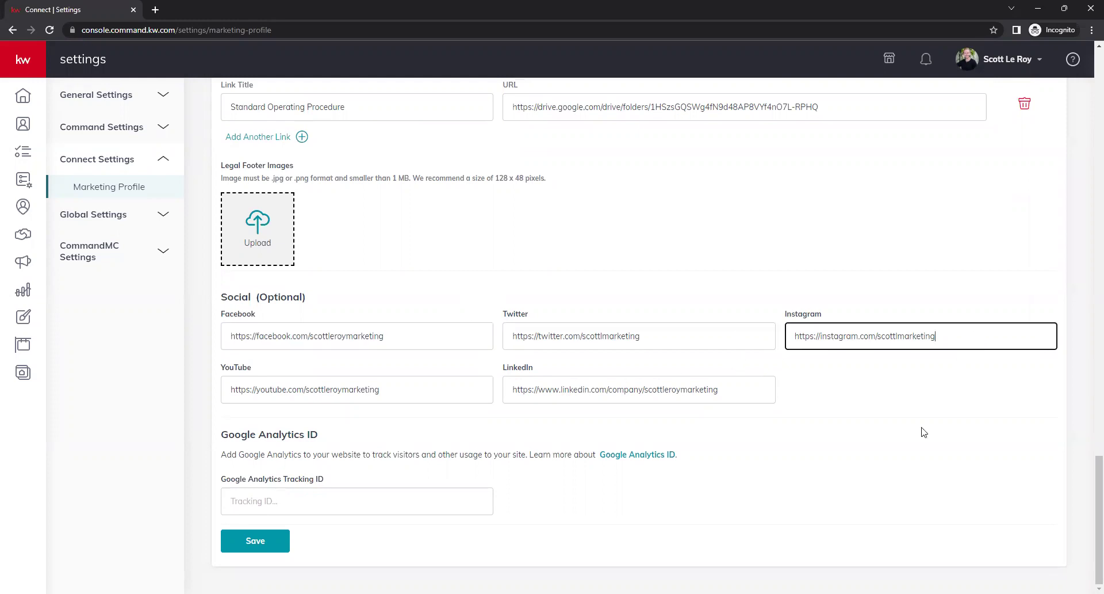
click(415, 395)
click(756, 391)
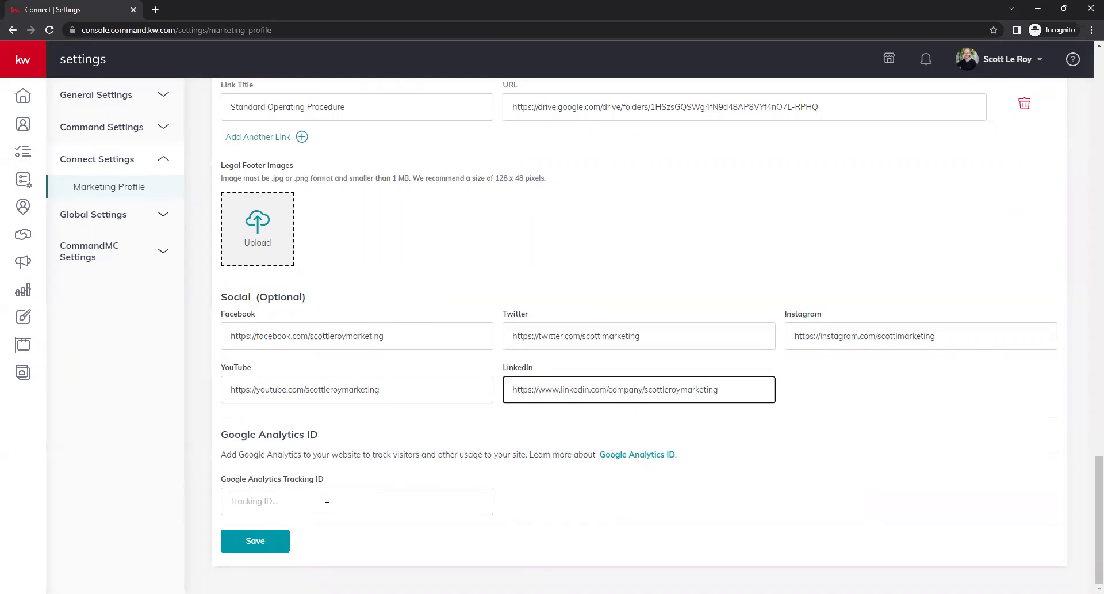
click(274, 499)
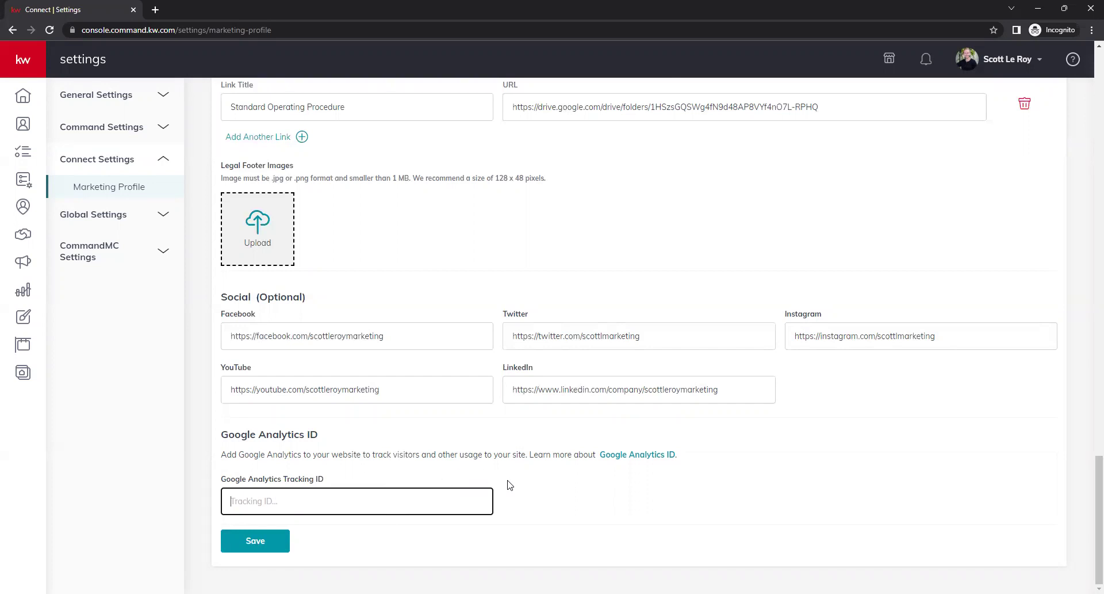
Save the Marketing Profile and dismiss the confirmation.
click(260, 544)
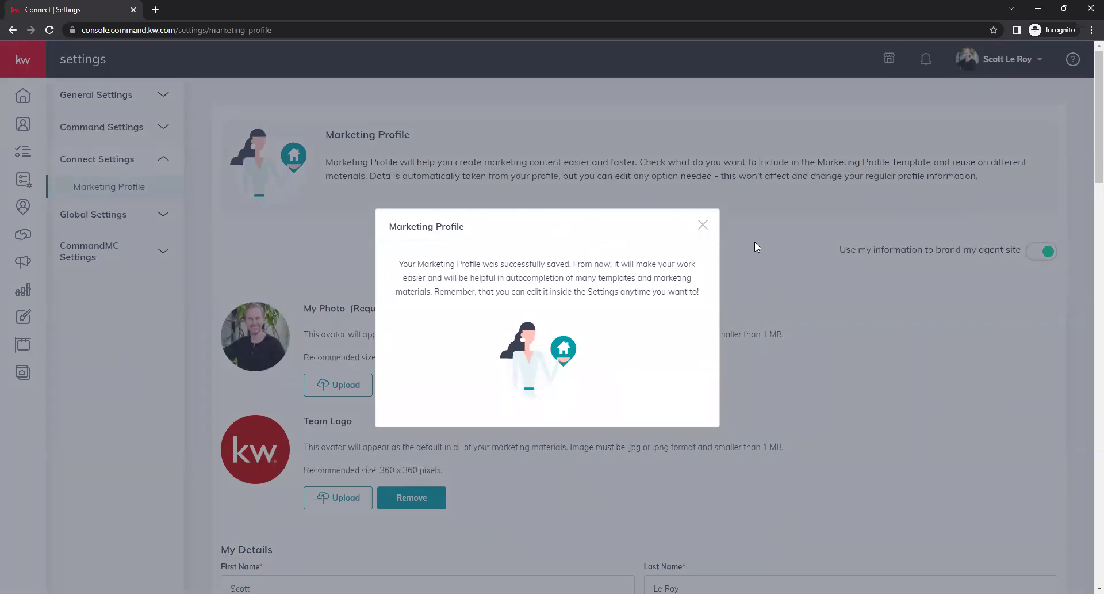
click(730, 229)
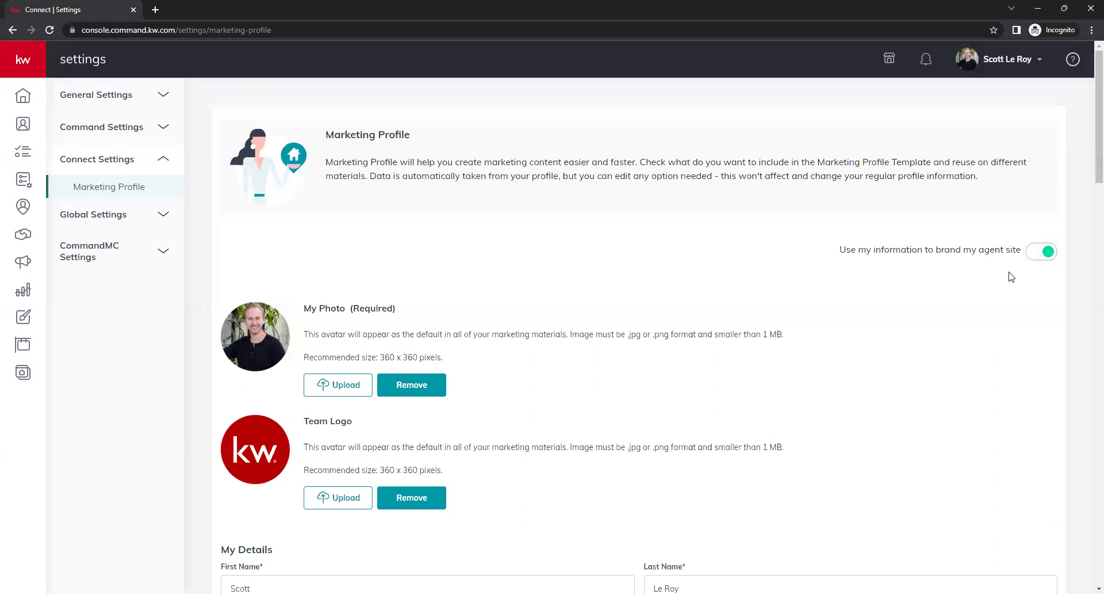
Turn off use of the profile information for agent site branding, and turn it back on by acknowledging the Compliance Reminder.
click(1048, 254)
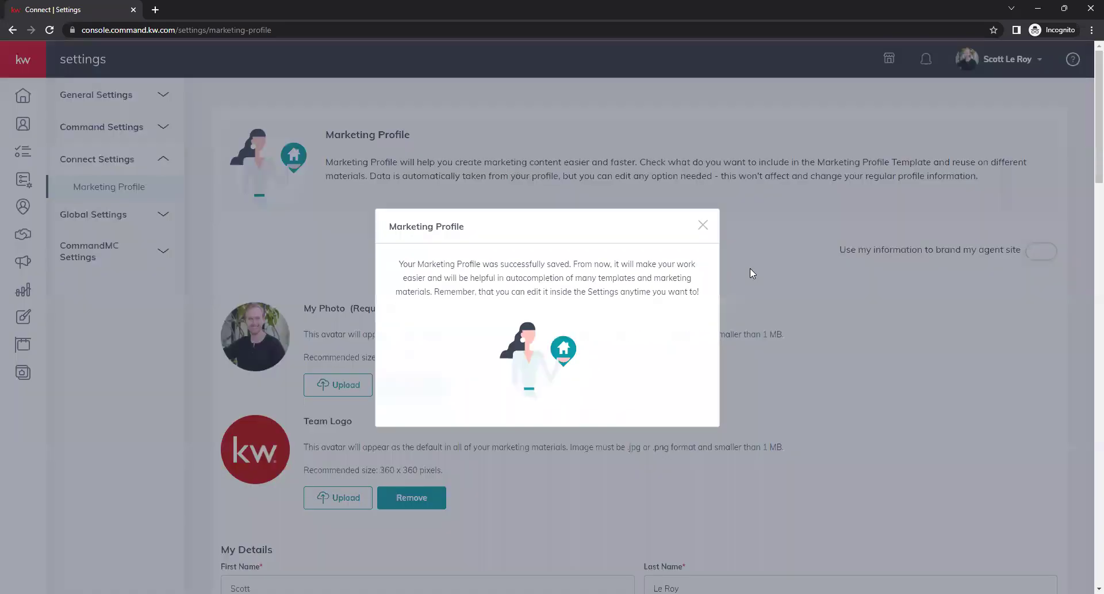
click(704, 225)
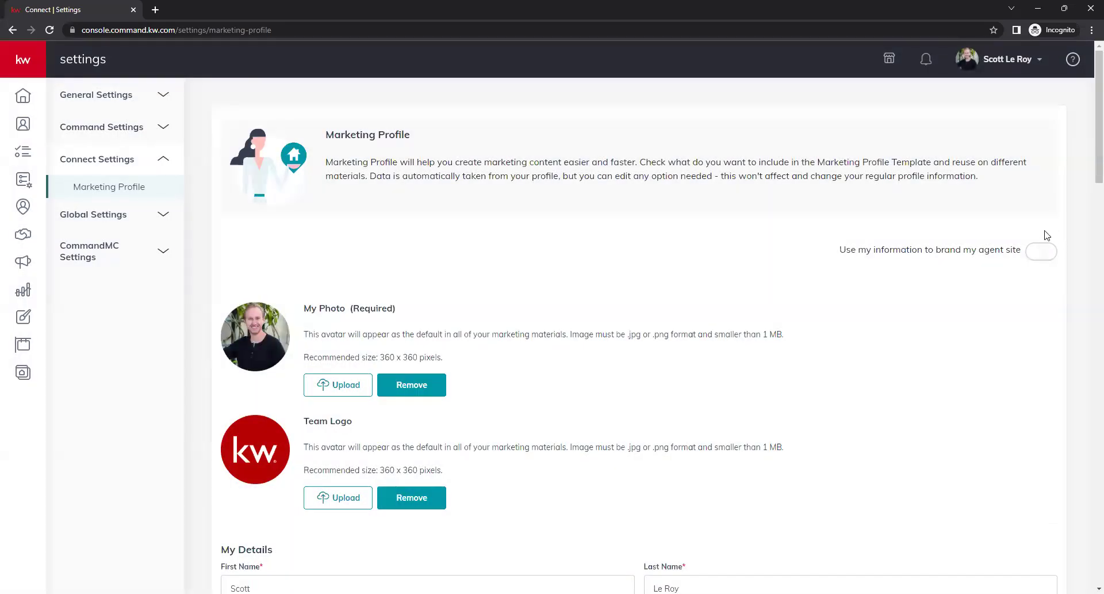
click(1034, 258)
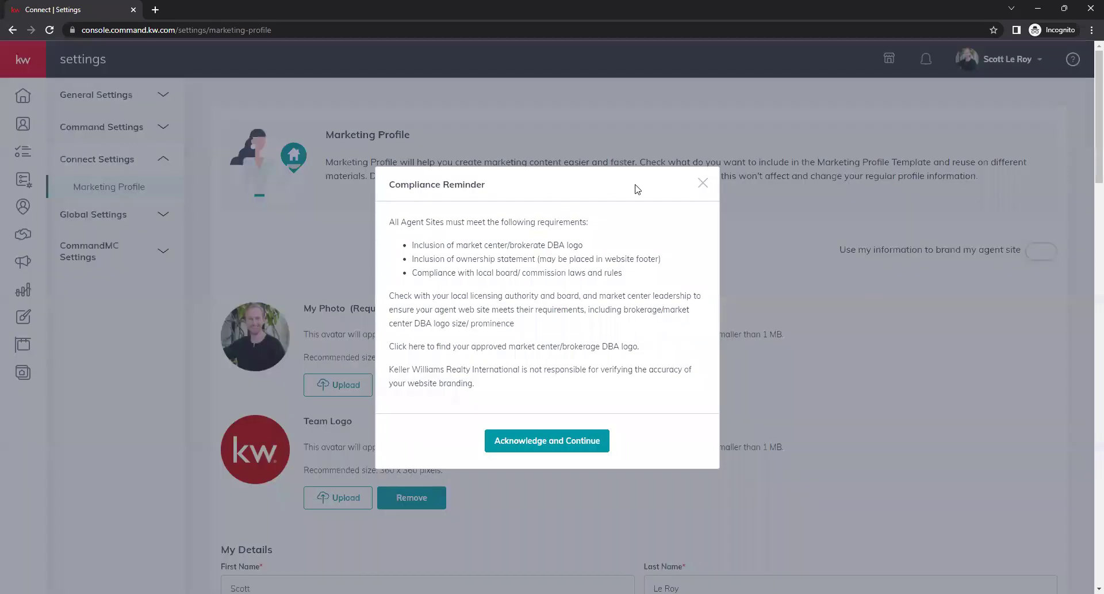
click(535, 441)
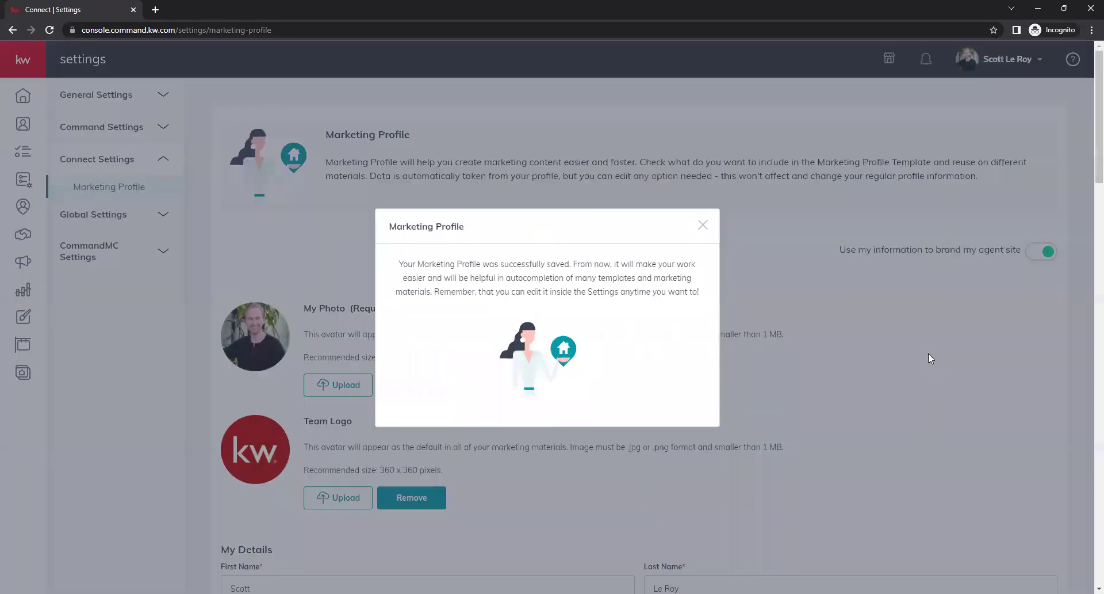
click(704, 225)
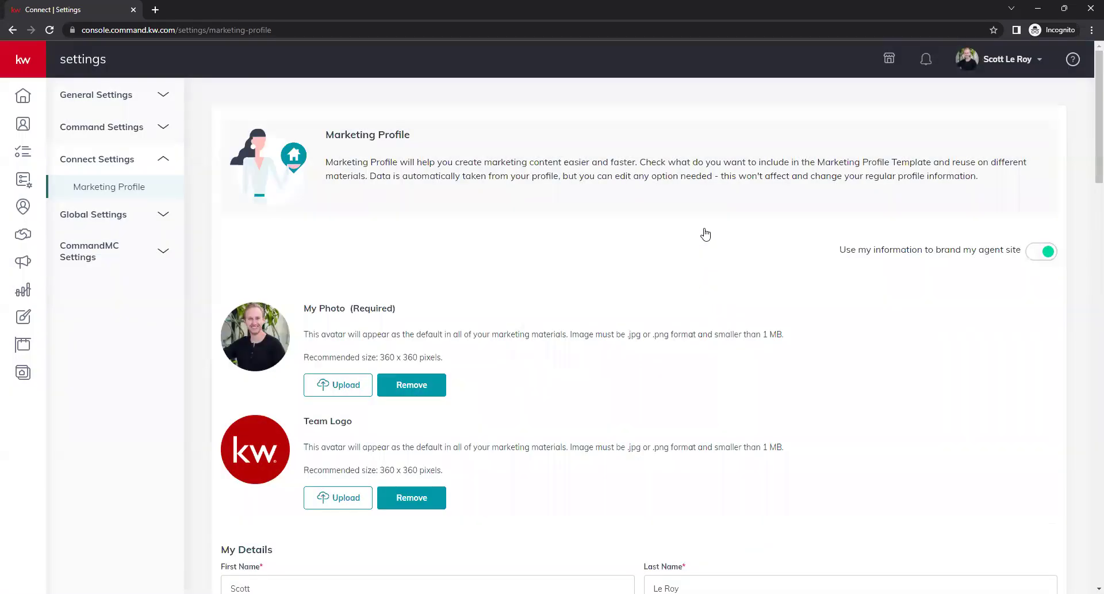